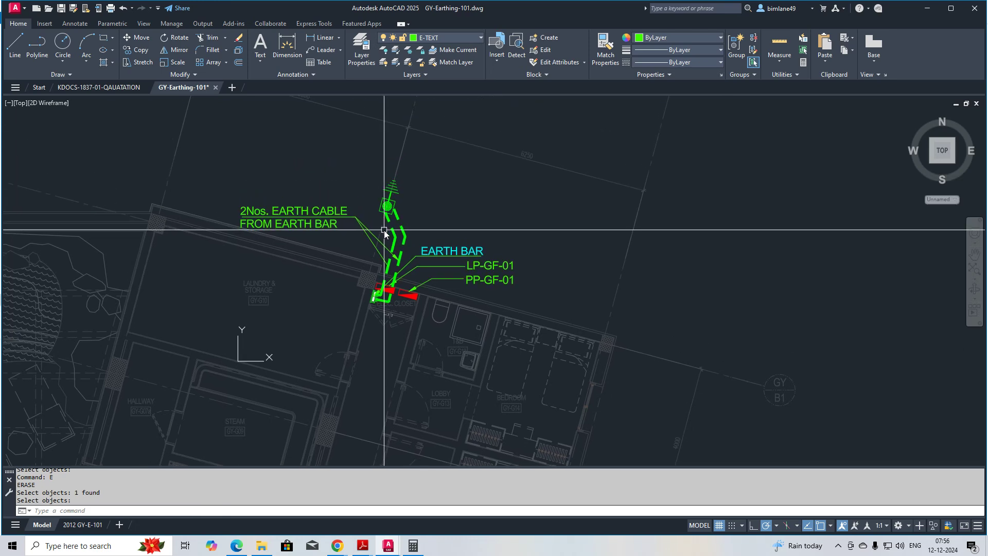
Examine the earth bar, its two earth cables, the earth rod symbol and the surrounding ground floor plan
scroll(384, 230, "down", 2)
scroll(371, 267, "up", 4)
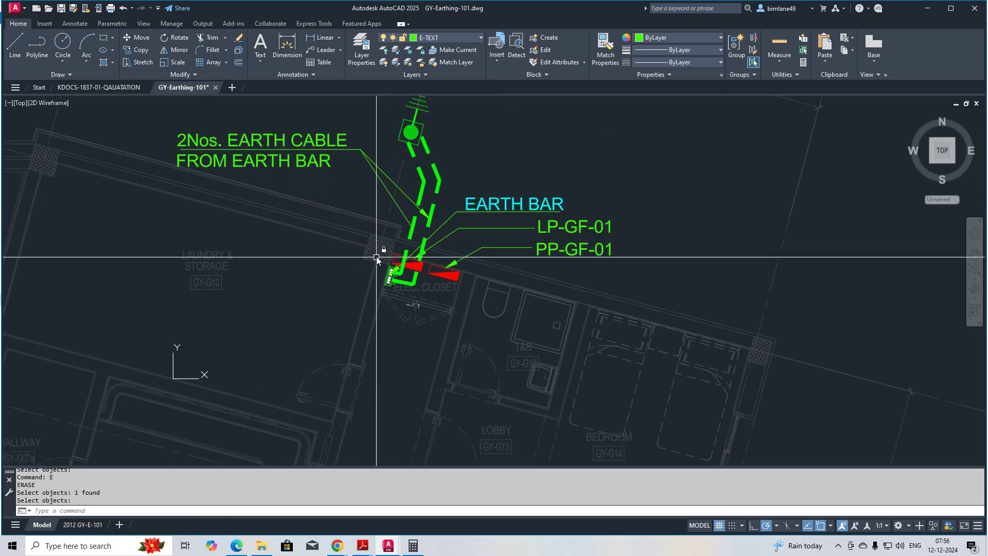
scroll(377, 258, "down", 4)
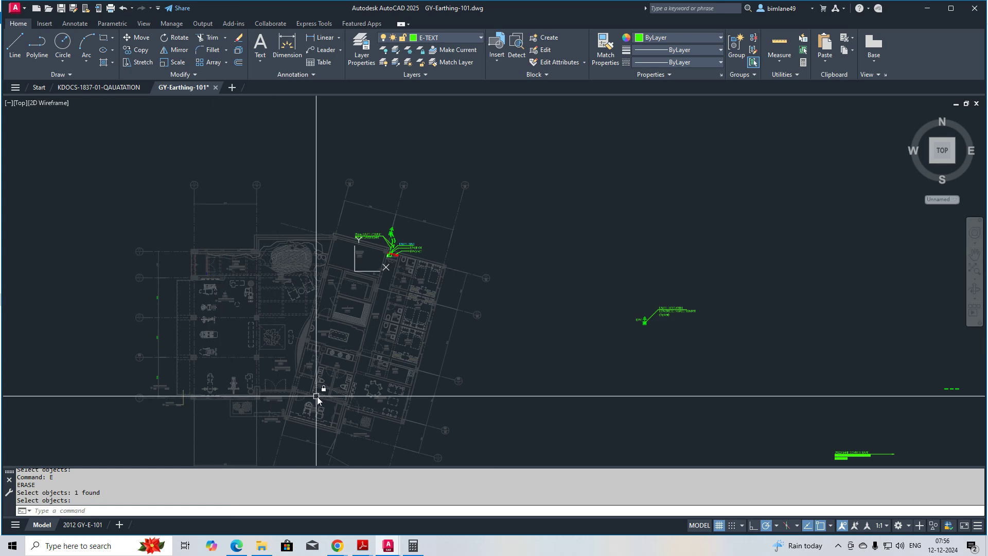
scroll(392, 247, "up", 6)
scroll(380, 222, "down", 2)
scroll(378, 254, "up", 5)
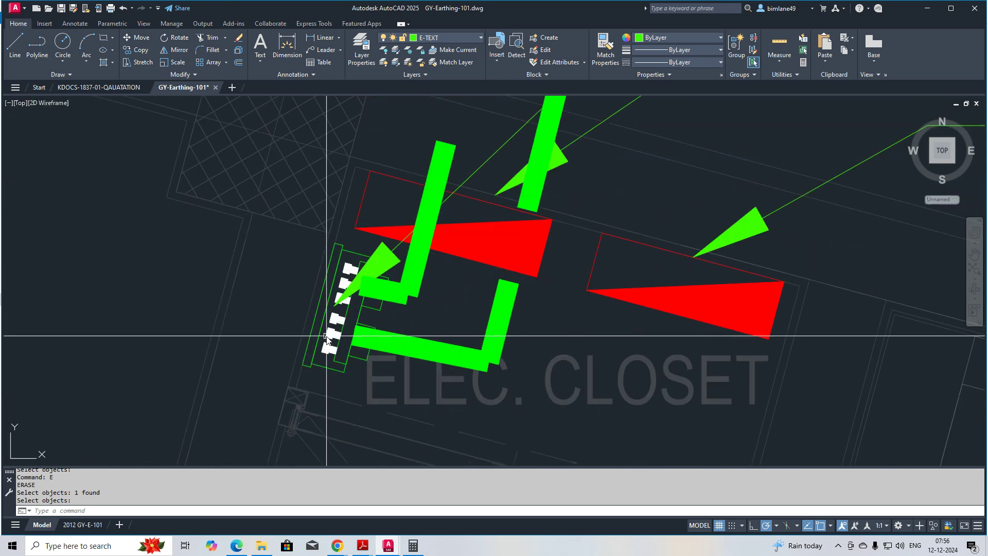
scroll(322, 336, "down", 4)
middle_click_drag(445, 304, 434, 317)
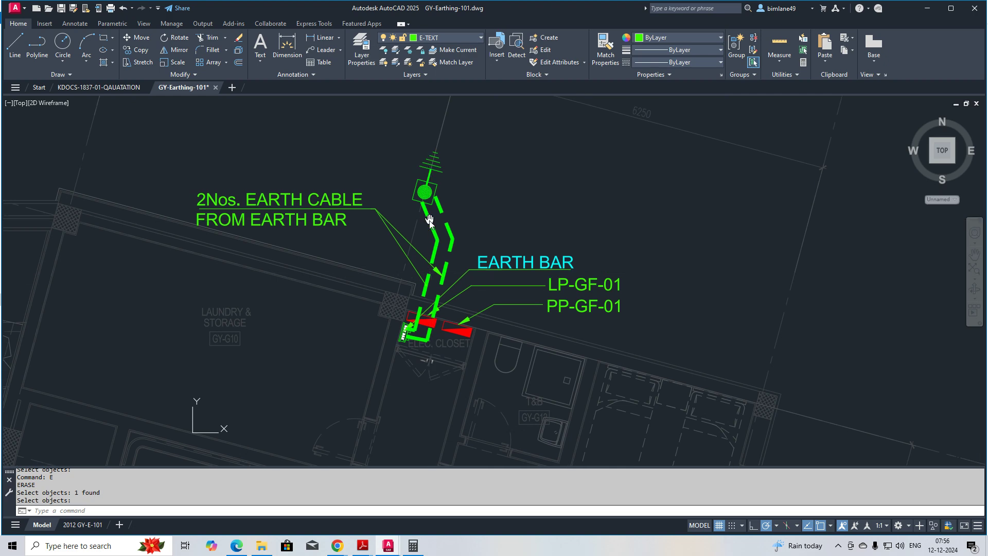
scroll(415, 221, "down", 4)
scroll(413, 223, "up", 5)
scroll(390, 226, "down", 6)
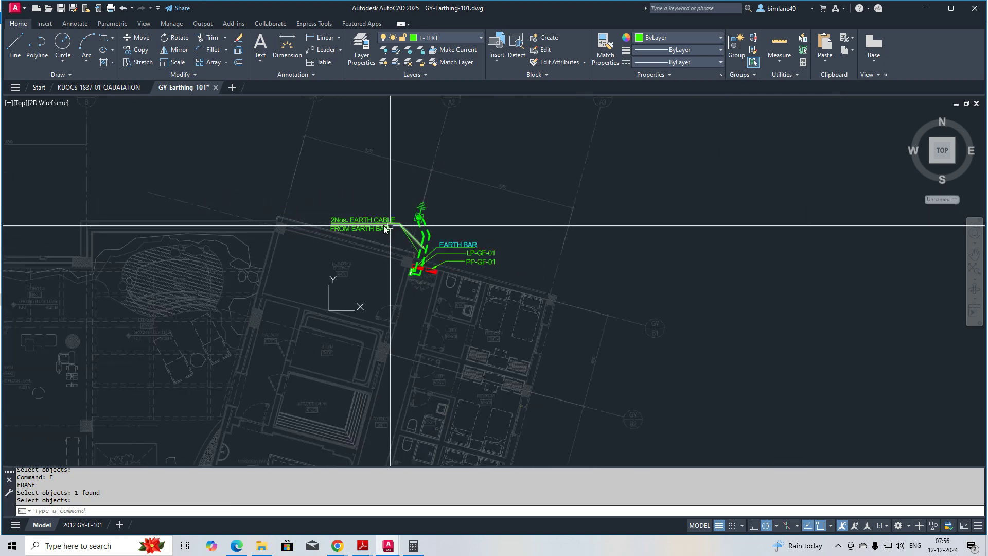
scroll(243, 234, "down", 6)
scroll(215, 229, "up", 2)
scroll(216, 242, "down", 2)
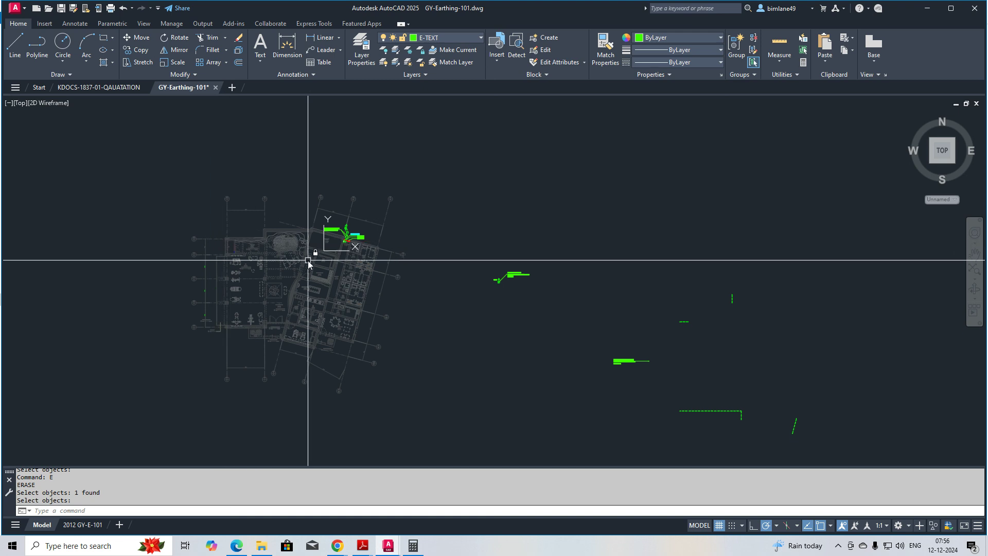
scroll(305, 259, "up", 10)
type("co")
key("Return")
left_click(343, 264)
key("Return")
left_click(356, 251)
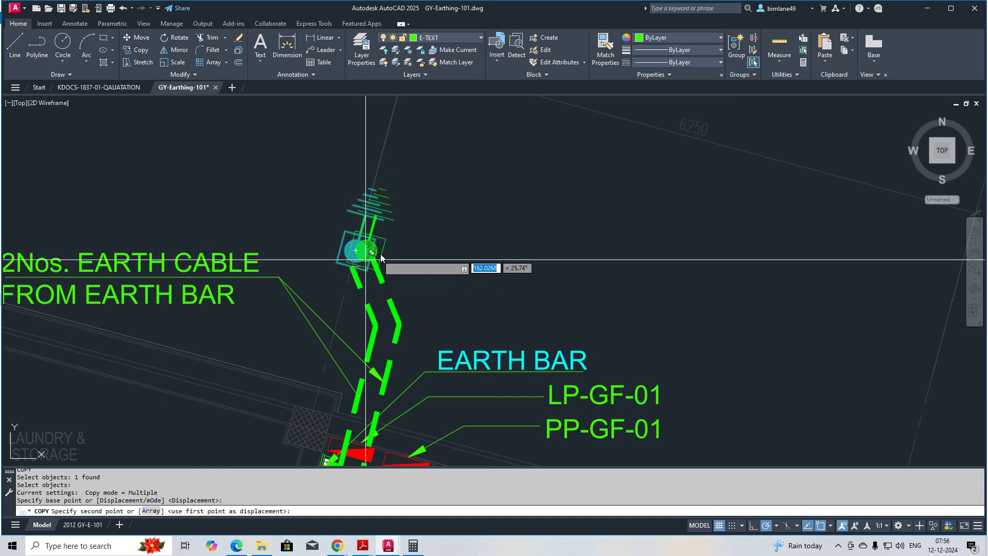
scroll(381, 257, "down", 8)
scroll(414, 306, "up", 6)
middle_click_drag(426, 342, 411, 295)
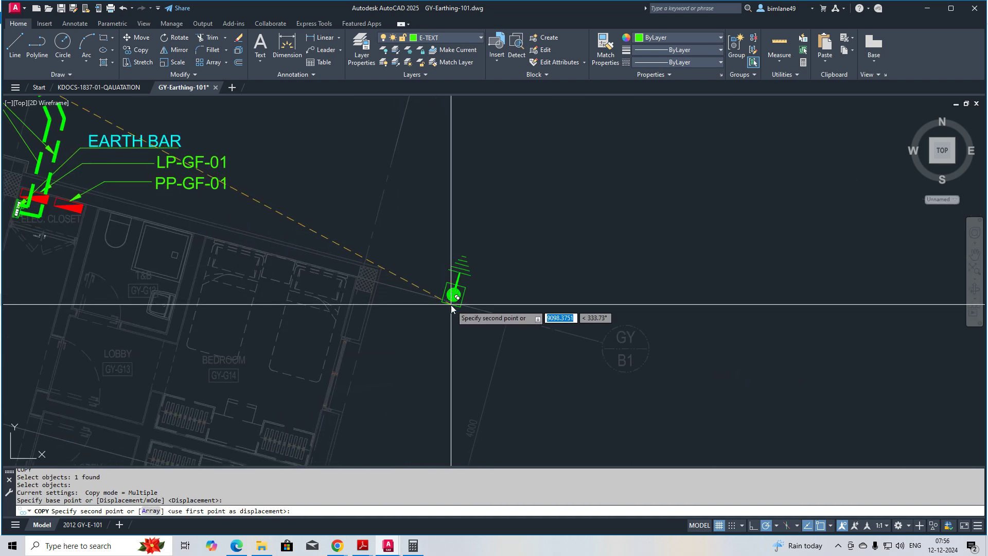
key("Escape")
key("Escape")
Open the object snap settings and apply the running snap modes
type("os")
key("Return")
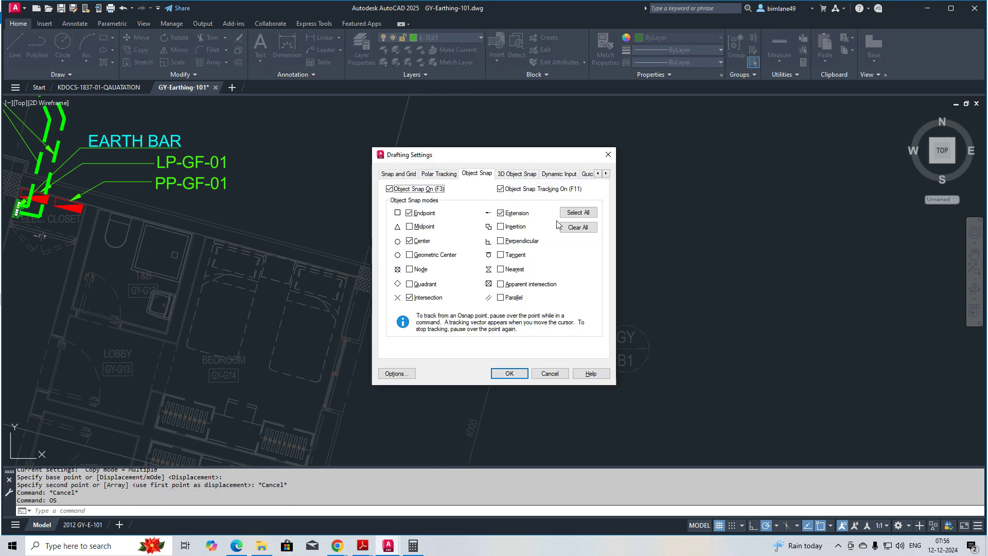
left_click(509, 374)
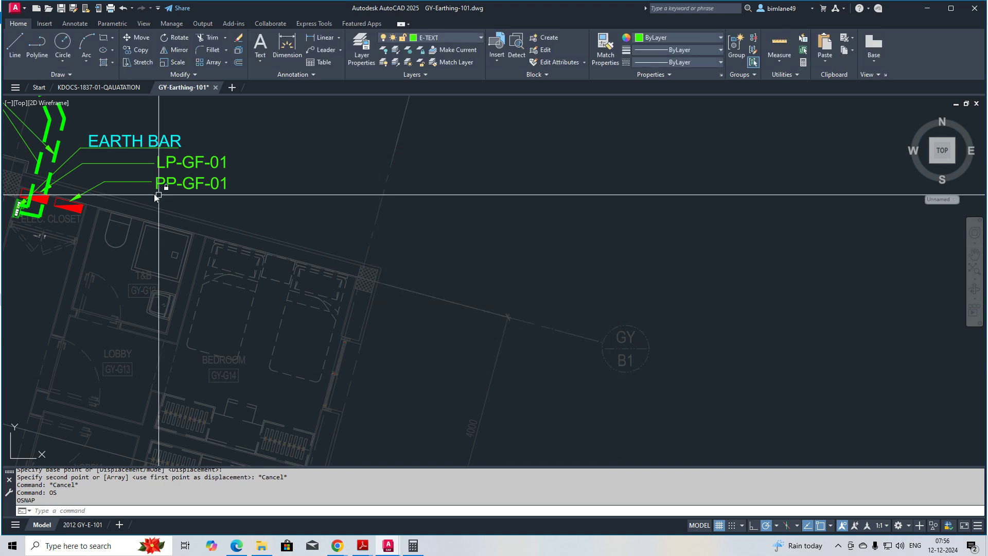
Copy the earth rod symbol above the earth cables onto gridline GY B1, just outside the bedroom's corner column
middle_click_drag(148, 195, 330, 287)
type("co")
key("Return")
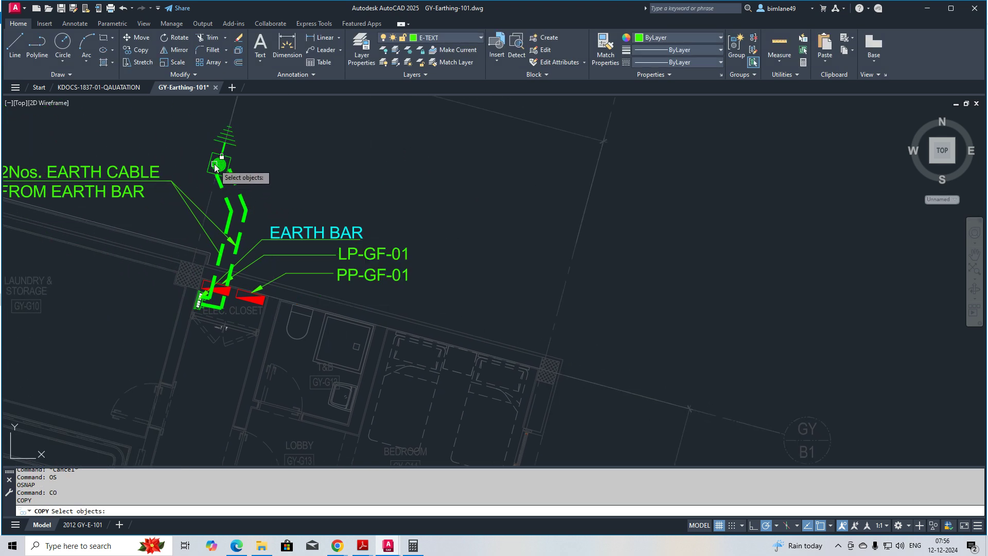
scroll(218, 156, "up", 2)
left_click(215, 191)
key("Return")
left_click(216, 196)
scroll(288, 238, "down", 5)
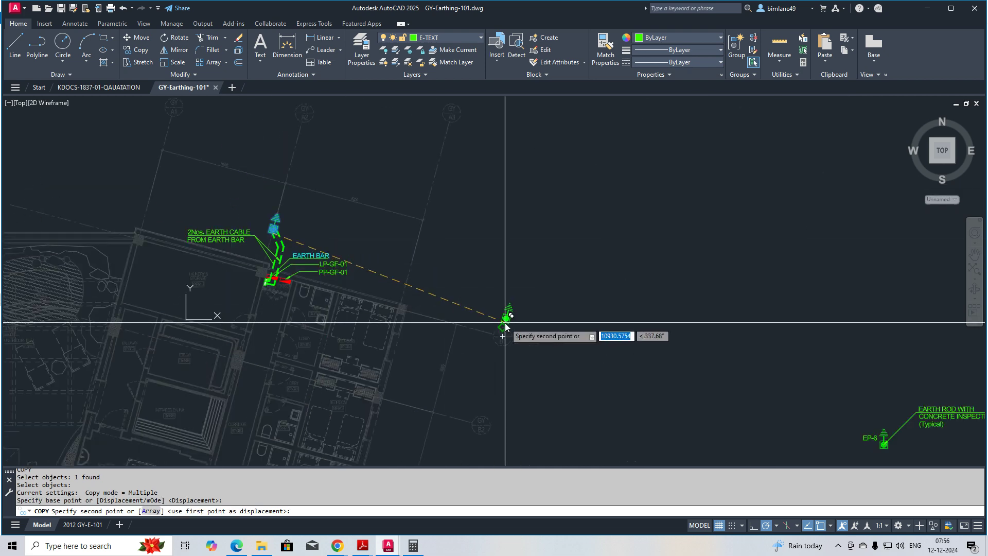
scroll(353, 261, "up", 3)
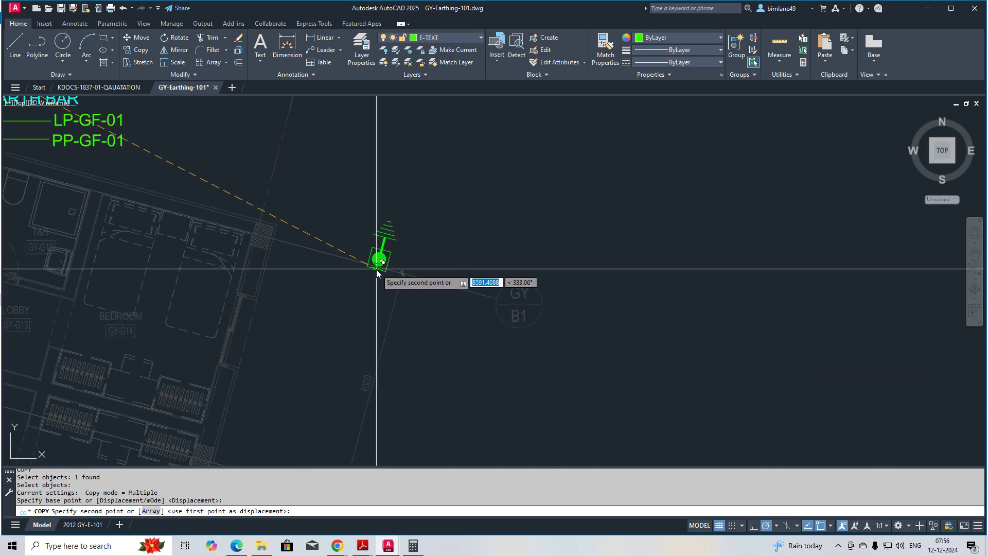
scroll(374, 260, "up", 6)
left_click(319, 242)
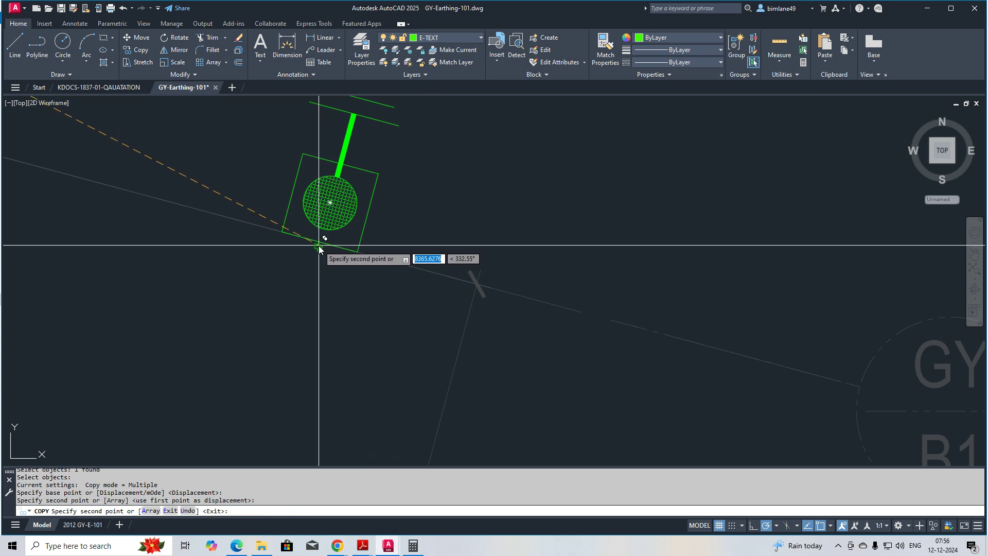
key("Escape")
key("Escape")
key("Escape")
type("rp")
key("Return")
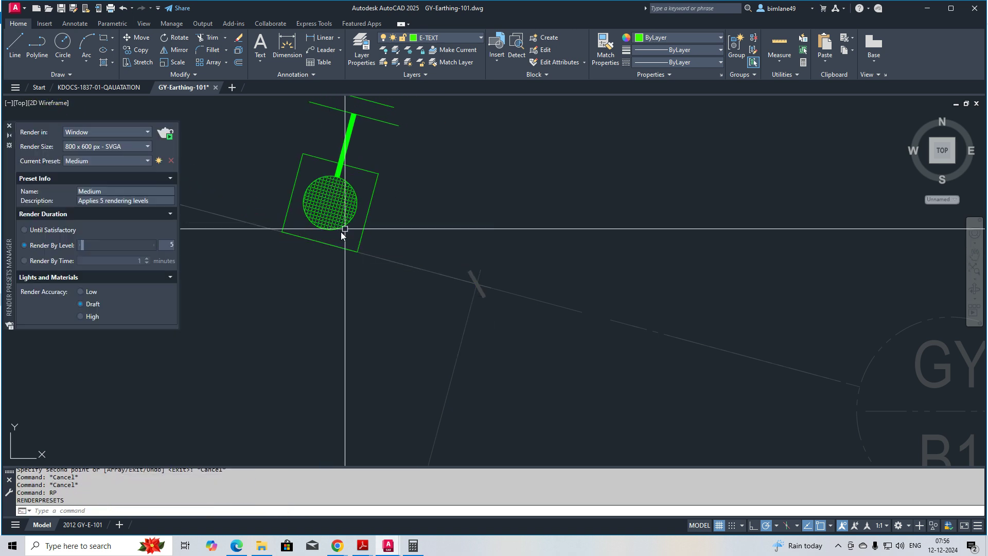
key("Escape")
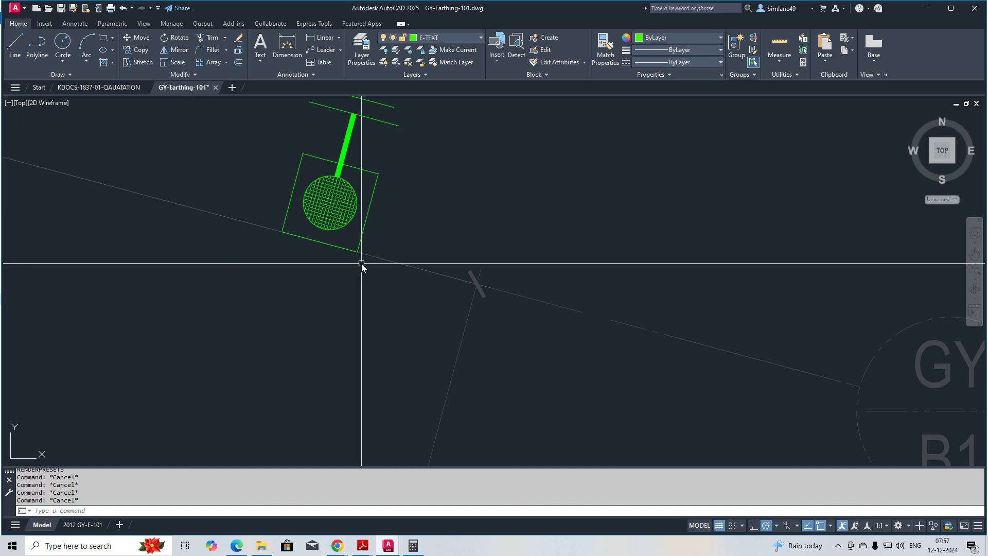
Rotate the earth rod copy on gridline GY B1 by 270° about the midpoint of its pit's lower edge
key("Return")
left_click(361, 263)
left_click(342, 233)
key("Return")
left_click(319, 241)
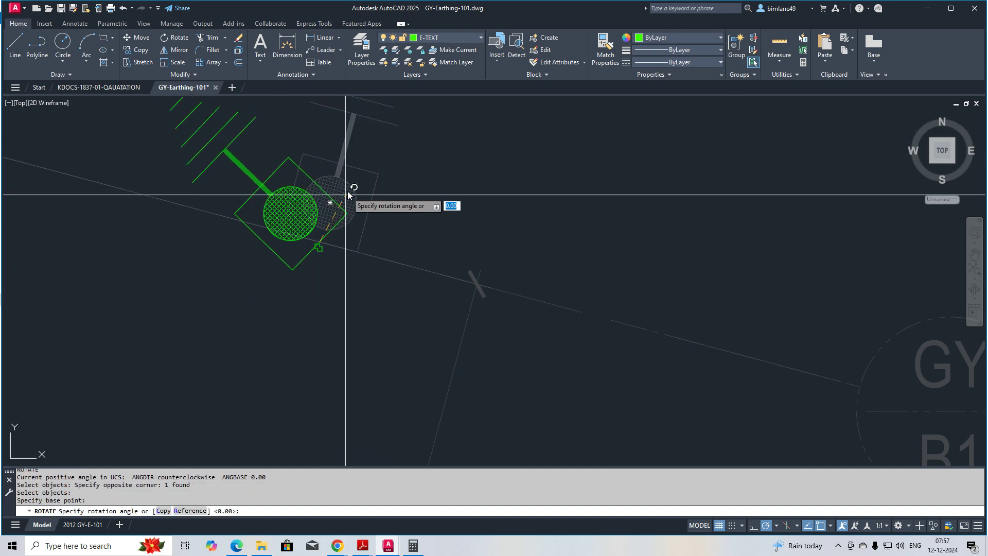
scroll(314, 350, "down", 2)
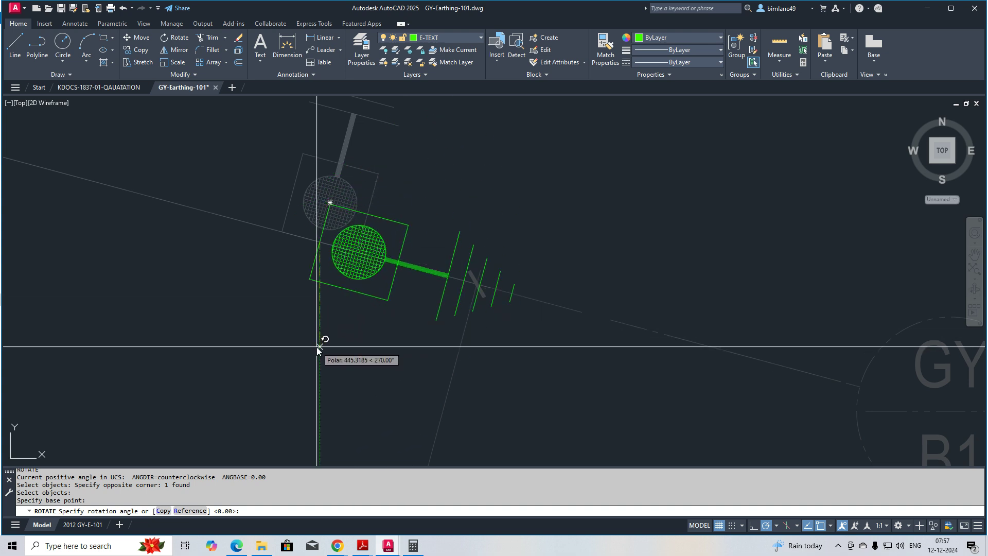
left_click(317, 347)
Move the rotated earth rod so that its pit is centred on gridline GY B1
scroll(397, 309, "down", 3)
middle_click_drag(391, 309, 395, 286)
scroll(393, 281, "up", 2)
type("m")
key("Return")
left_click(385, 271)
key("Return")
left_click(398, 247)
left_click(361, 241)
Copy the GY B1 earth rod to the building's outer side on the gridline immediately above GY B4
scroll(402, 263, "down", 5)
middle_click_drag(386, 283, 329, 207)
type("co")
key("Return")
scroll(338, 193, "up", 6)
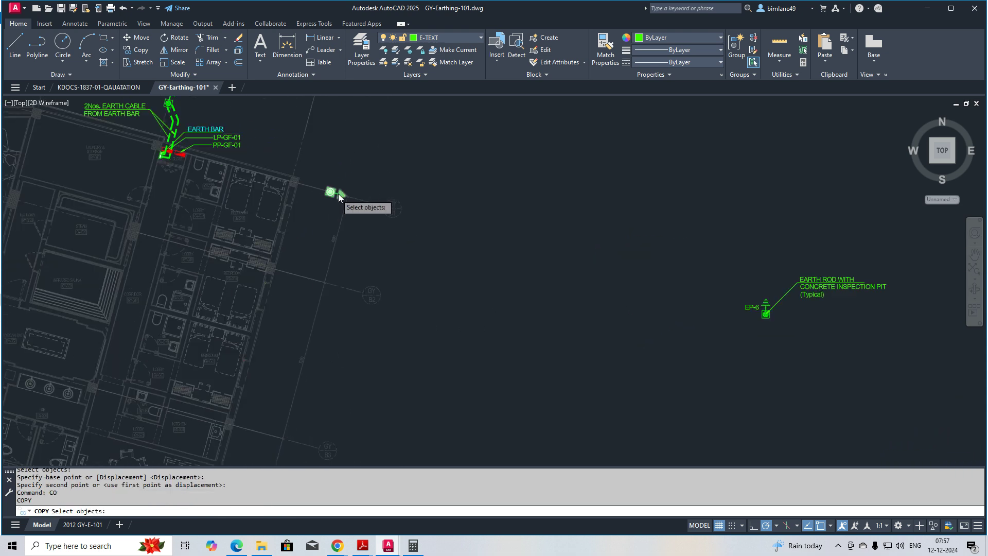
left_click(320, 196)
key("Return")
left_click(289, 182)
scroll(293, 283, "down", 4)
scroll(307, 283, "up", 4)
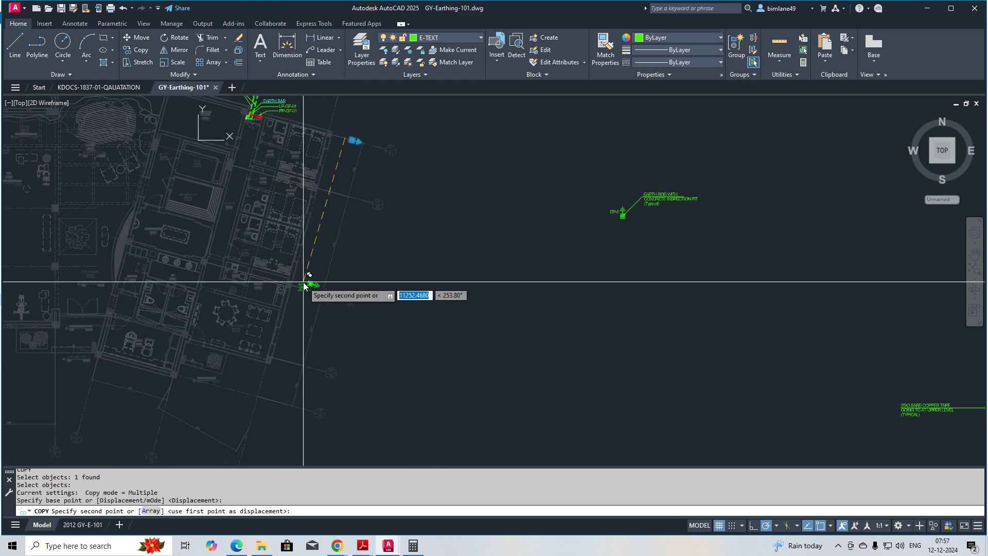
scroll(303, 294, "down", 3)
scroll(302, 300, "up", 3)
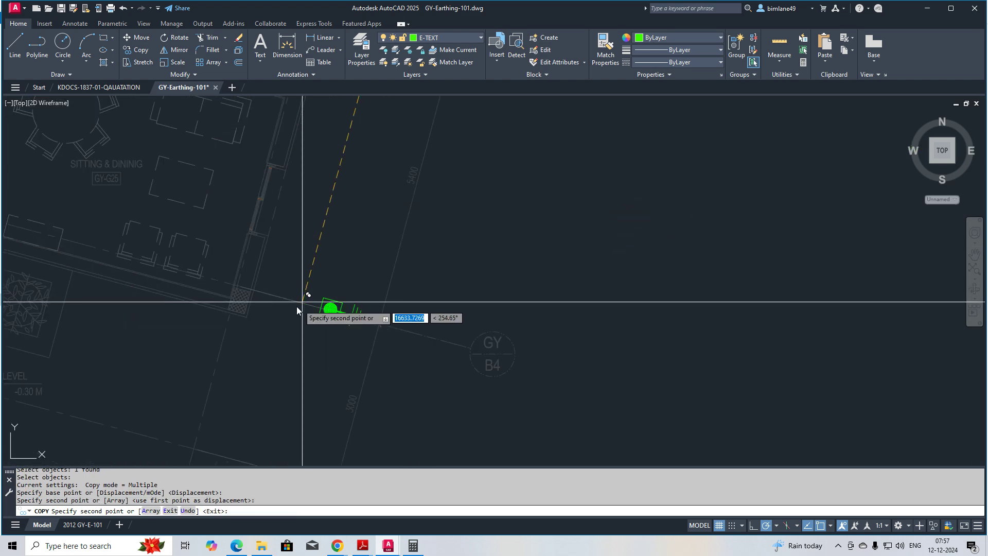
Place another earth rod copy just below the sitting and dining room's corner column at GY B4
scroll(280, 306, "up", 3)
left_click(222, 347)
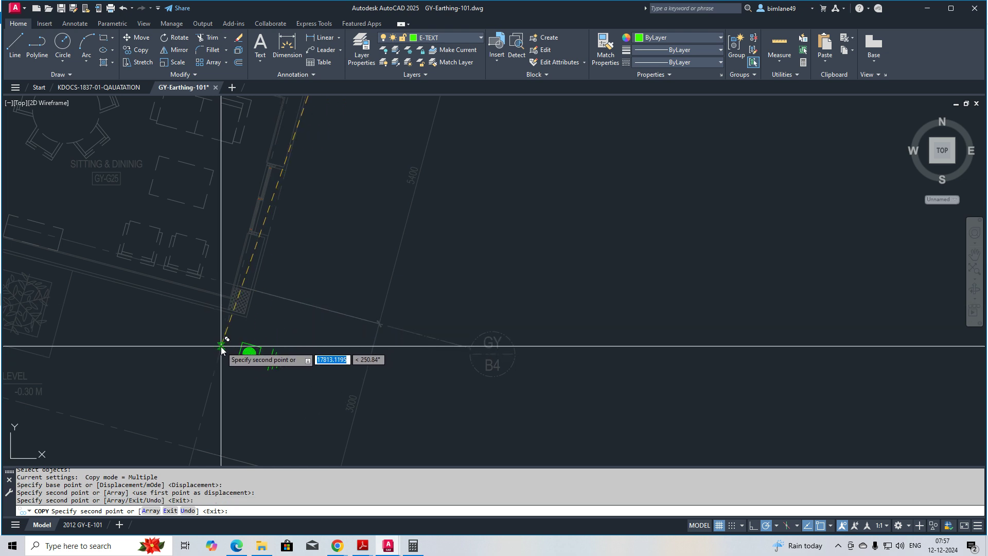
key("Escape")
key("Escape")
middle_click_drag(285, 345, 369, 232)
type("ma")
key("space")
left_click(325, 270)
left_click(325, 260)
left_click(335, 228)
key("Escape")
Rotate the earth rod below the GY B4 column by 270° about its circle centre, with ortho mode on
scroll(335, 233, "up", 3)
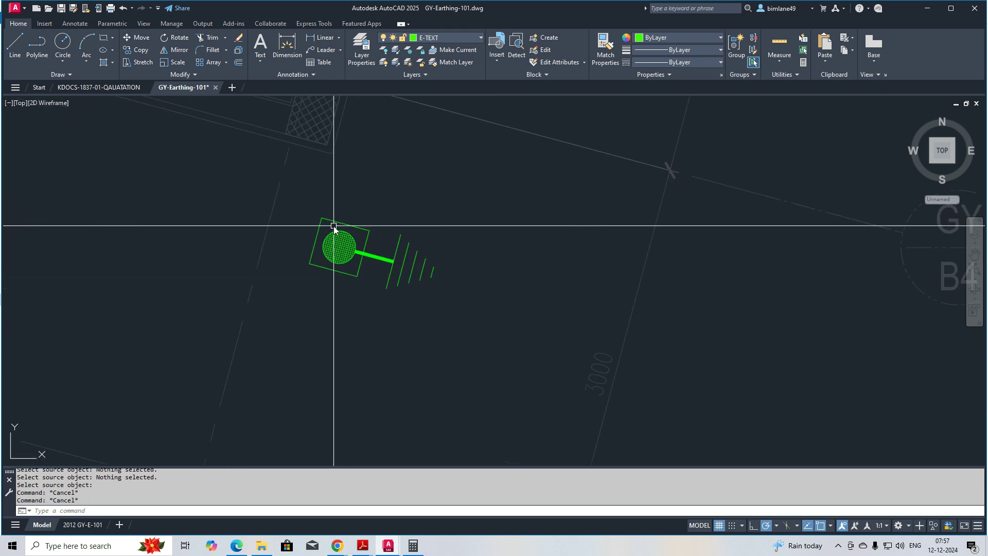
left_click_drag(376, 214, 320, 236)
key("Return")
left_click(339, 247)
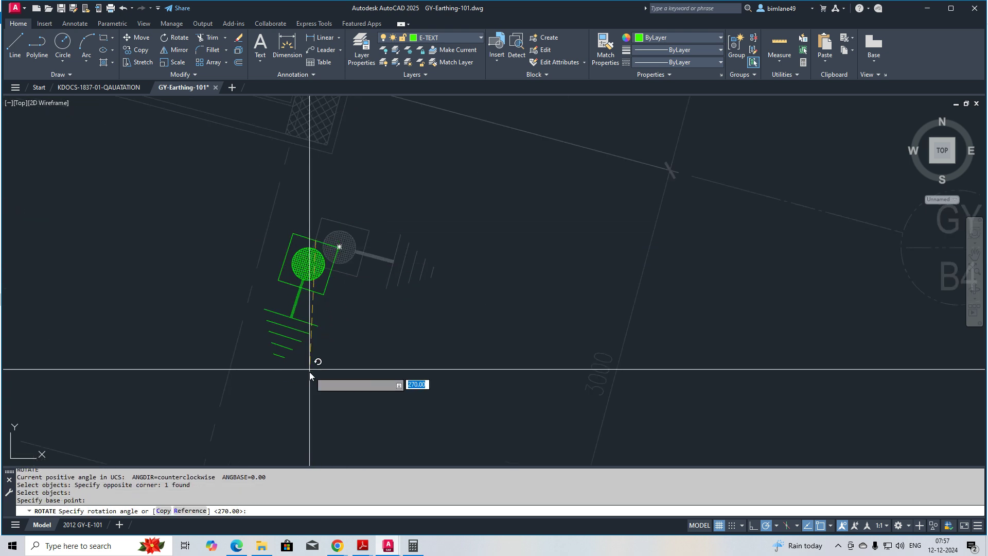
key("F8")
left_click(311, 407)
Move the rotated earth rod sideways onto the gridline running down from the GY B4 column
type("m")
key("Return")
left_click_drag(357, 239, 307, 259)
key("Return")
left_click(317, 238)
left_click(259, 260)
Move the earth rod between GY B4 and GY B5 again to fine-tune its position on the gridline
scroll(328, 299, "down", 4)
middle_click_drag(329, 300, 360, 263)
scroll(341, 253, "up", 3)
key("Return")
left_click(294, 214)
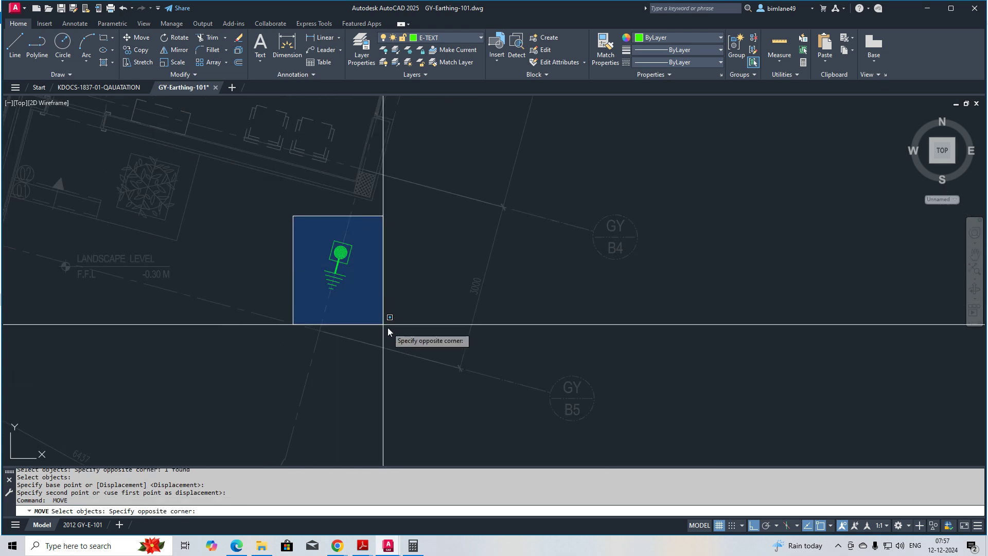
left_click(384, 326)
key("Return")
left_click(340, 253)
scroll(339, 258, "up", 3)
left_click(339, 271)
Copy the earth rod near GY B5 to just outside the barber room's corner column beside the landscape area
scroll(376, 276, "down", 5)
middle_click_drag(384, 277, 432, 307)
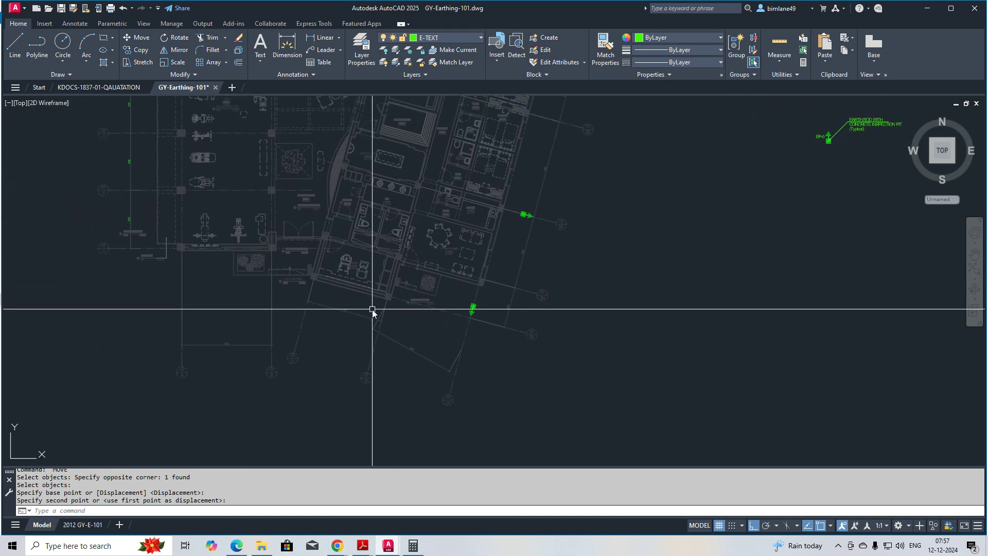
scroll(469, 308, "up", 2)
key("Return")
left_click(453, 278)
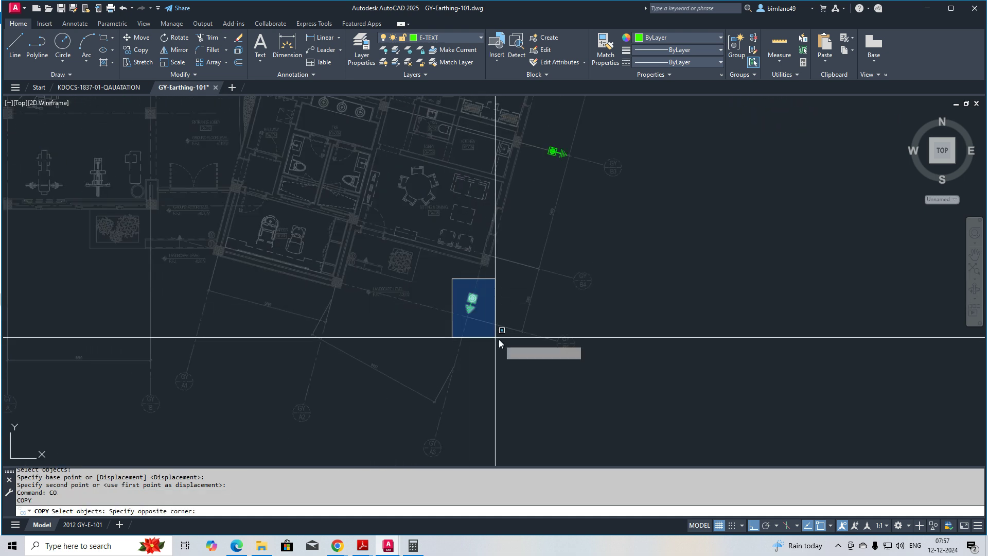
left_click(499, 339)
key("Return")
scroll(484, 314, "up", 2)
scroll(452, 282, "up", 1)
left_click(452, 278)
middle_click_drag(159, 357, 374, 344)
left_click(303, 298)
left_click(303, 302)
Place two more earth rod copies, one outside the barber room's other corner column and one below the outer gym column on GY 5
middle_click_drag(303, 301, 552, 346)
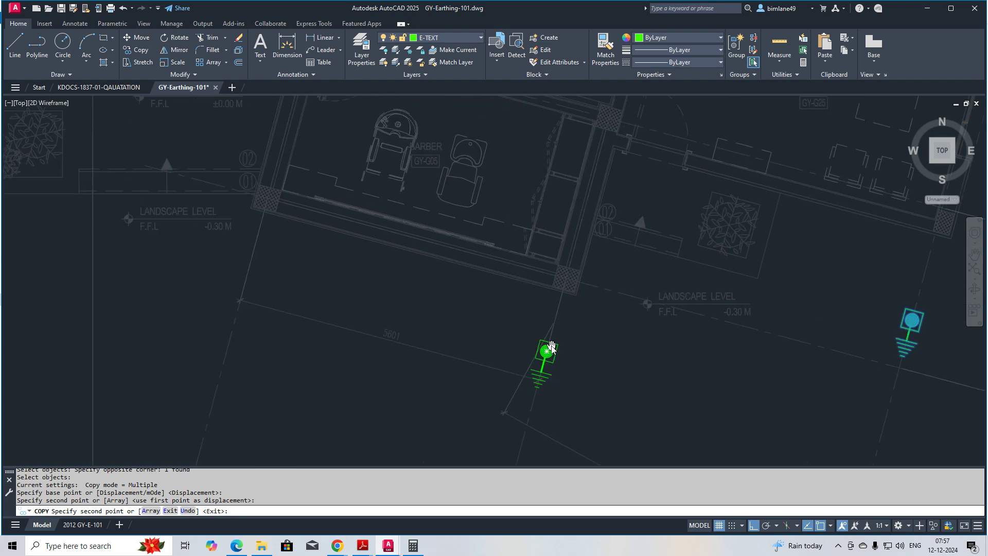
scroll(267, 257, "down", 4)
mouse_move(326, 287)
middle_mouse_down()
mouse_move(386, 287)
mouse_move(358, 311)
middle_mouse_up()
scroll(247, 256, "up", 4)
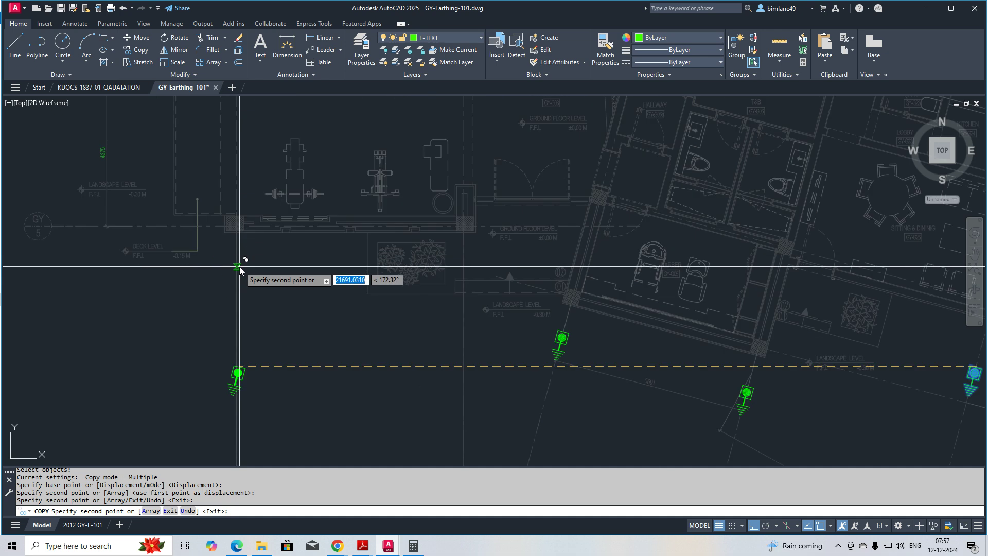
key("Escape")
Rotate the earth rod below the GY 5 column by reference from its slanted axis to straight down
scroll(240, 261, "up", 4)
type("ro")
key("Return")
left_click(190, 247)
left_click(311, 353)
key("Return")
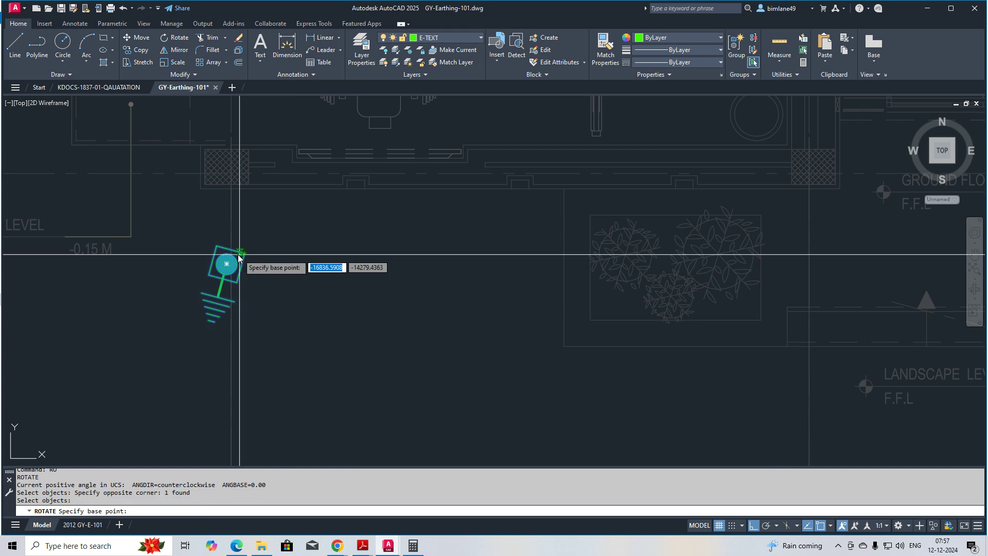
left_click(232, 250)
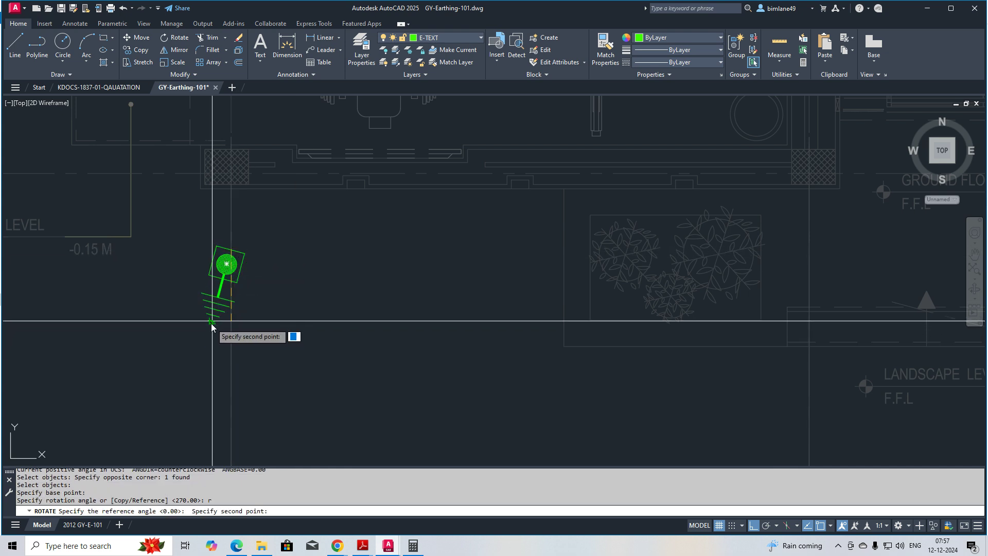
left_click(211, 323)
left_click(230, 332)
Copy the upright earth rod from below the GY 5 column to gridline GY 5 above the deck level mark
scroll(353, 315, "down", 5)
middle_click_drag(354, 315, 353, 359)
mouse_move(293, 293)
middle_mouse_down()
mouse_move(293, 388)
mouse_move(287, 287)
middle_mouse_up()
scroll(338, 361, "up", 1)
left_click(286, 326)
type("co")
key("Return")
left_click(300, 331)
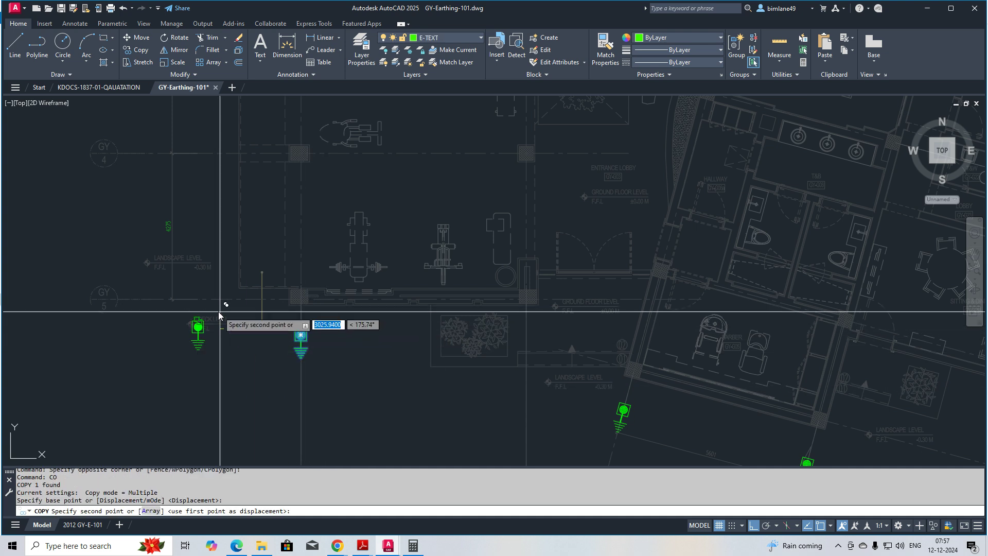
scroll(196, 305, "up", 2)
left_click(188, 293)
key("Escape")
key("Escape")
key("Escape")
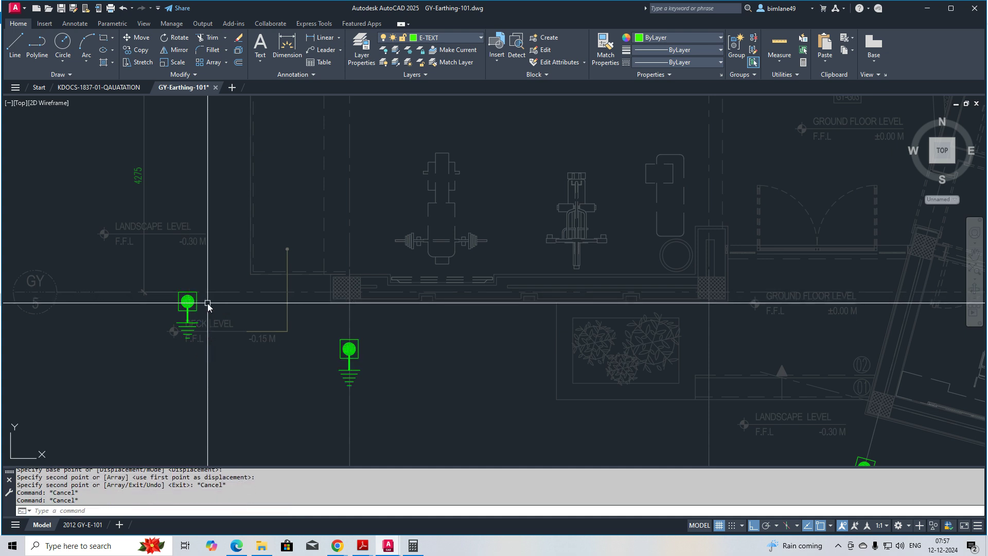
Rotate the earth rod copy on gridline GY 5 and adjust its position with Move
type("ro")
key("Return")
scroll(209, 305, "up", 2)
key("Return")
left_click(186, 283)
left_click_drag(79, 252, 226, 304)
key("Return")
left_click(238, 301)
Copy the earth rod on gridline GY 5 straight up to gridline GY 3
scroll(250, 308, "down", 5)
scroll(515, 259, "up", 6)
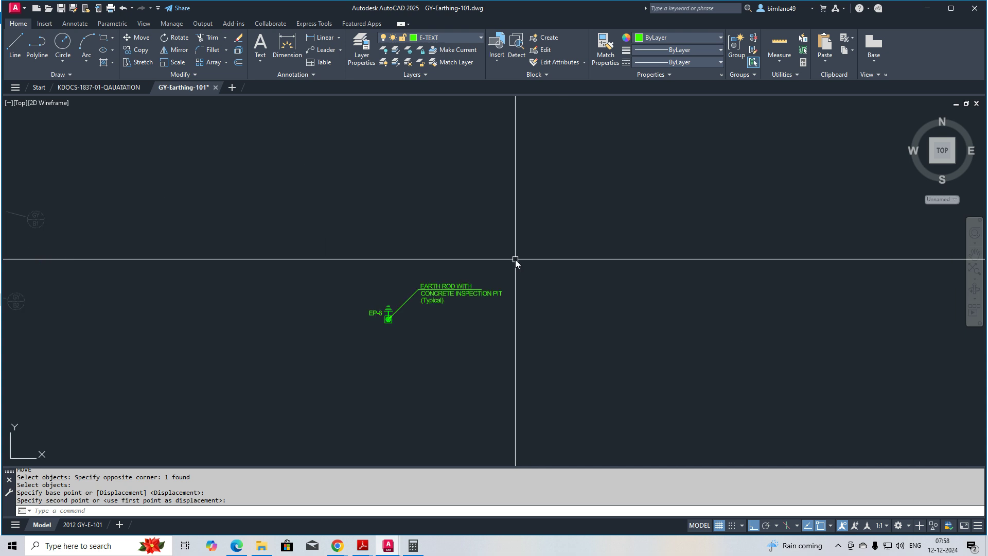
middle_click_drag(387, 299, 384, 287)
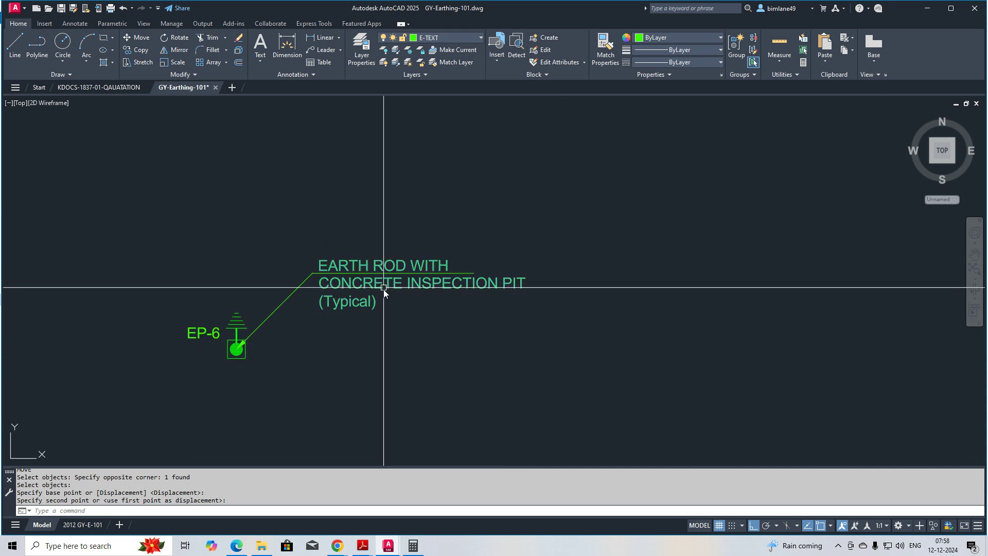
scroll(391, 301, "down", 5)
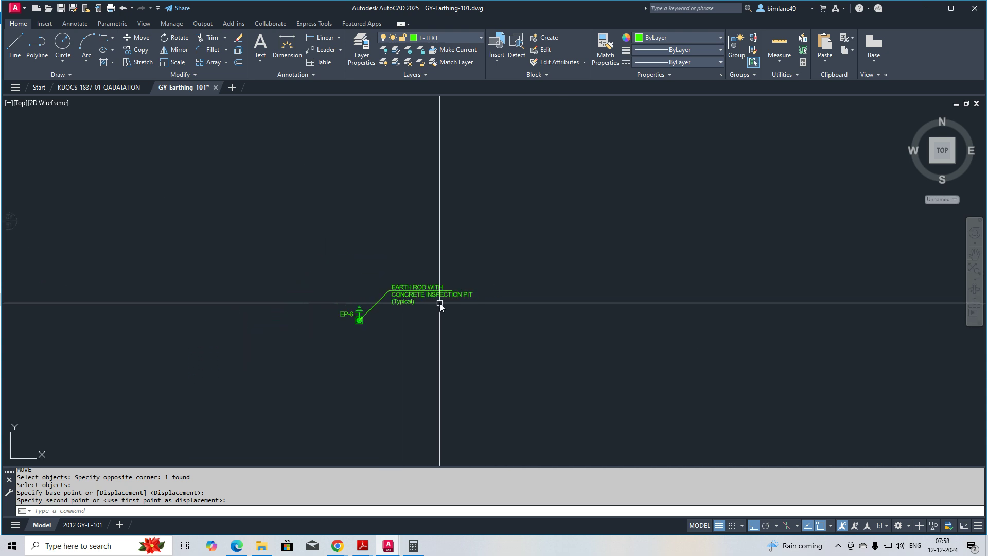
scroll(259, 326, "up", 3)
scroll(320, 305, "up", 3)
middle_click_drag(320, 305, 333, 351)
type("co")
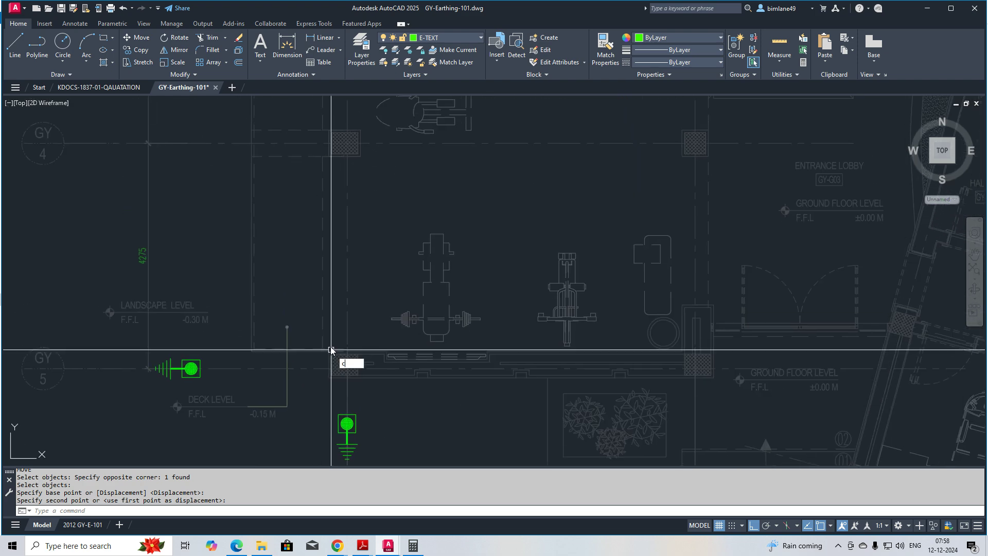
key("space")
left_click(111, 345)
left_click(244, 403)
key("Return")
left_click(236, 373)
scroll(236, 309, "down", 3)
scroll(235, 336, "up", 3)
scroll(239, 325, "up", 2)
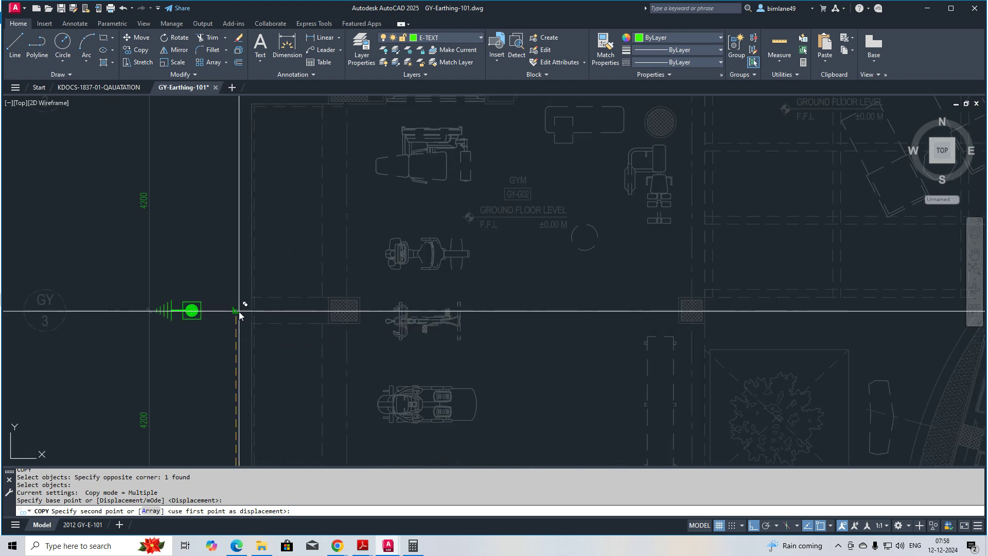
left_click(239, 311)
Place further earth rod copies on gridline GY 1 and near gridline GY B above the entrance's corner column
scroll(247, 254, "down", 6)
scroll(222, 254, "up", 3)
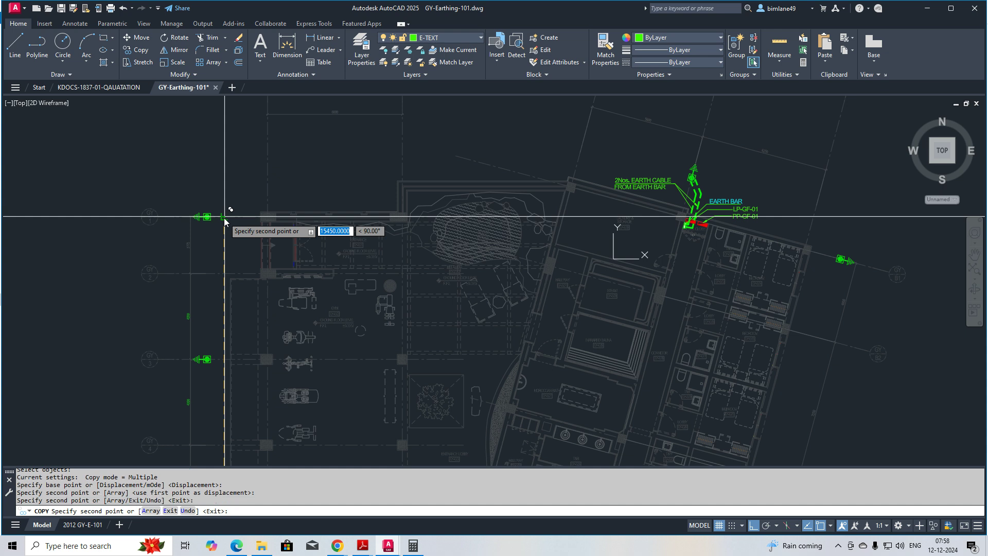
left_click(225, 164)
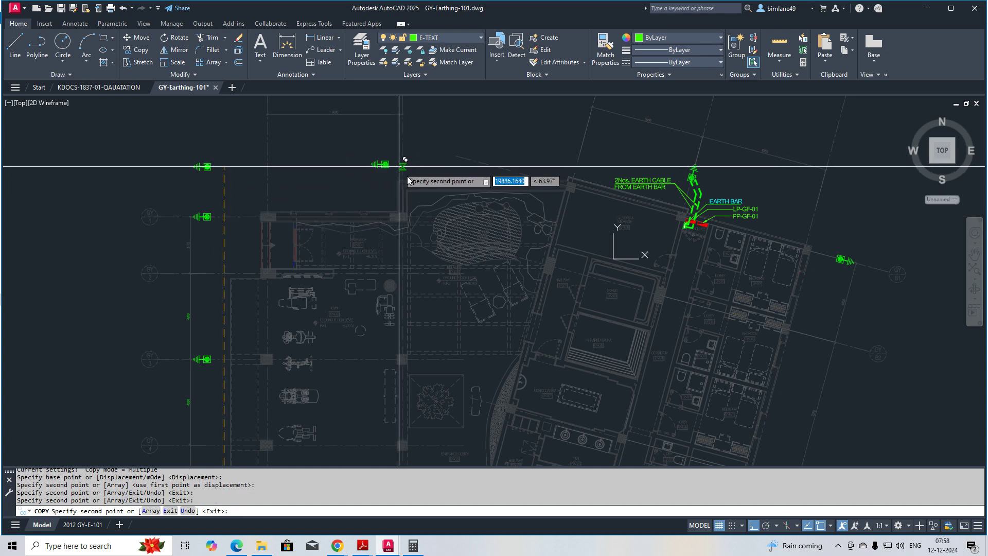
key("Escape")
key("Escape")
key("Escape")
Rotate the earth rod copy near gridline GY B by 270 degrees so that its ground symbol points up
middle_click_drag(402, 181, 356, 241)
type("ro")
key("Return")
scroll(337, 214, "up", 2)
left_click(345, 201)
left_click(319, 261)
key("Return")
left_click(354, 242)
key("Return")
Move the upright earth rod sideways so that it sits on gridline GY B
left_click(397, 229)
left_click(346, 248)
key("Return")
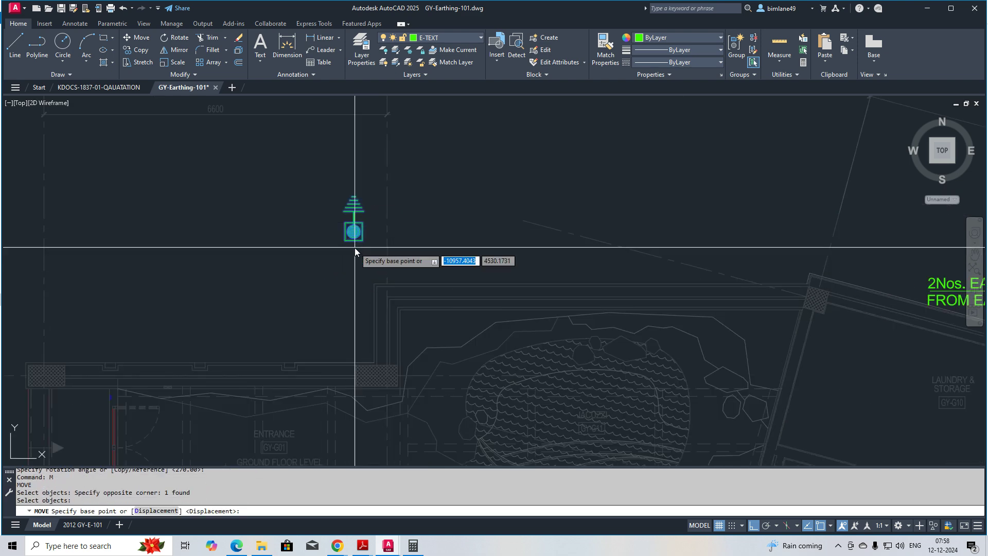
left_click(353, 241)
left_click(387, 241)
Move the EP-6 label from the typical detail to the earth rod beside the lower landscape level mark and renumber it EP-1
scroll(336, 259, "down", 3)
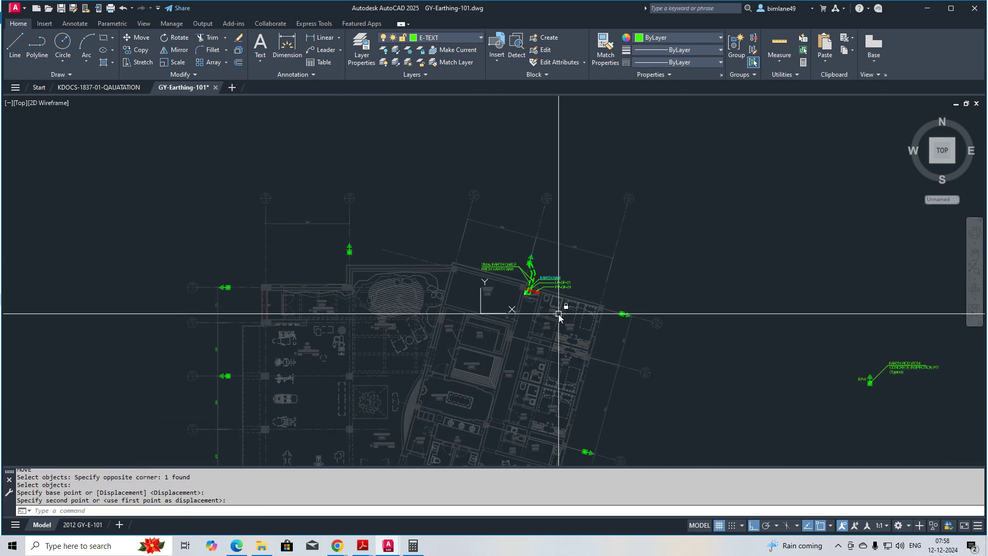
scroll(548, 274, "up", 2)
scroll(350, 250, "down", 3)
middle_click_drag(588, 321, 524, 266)
scroll(524, 266, "up", 5)
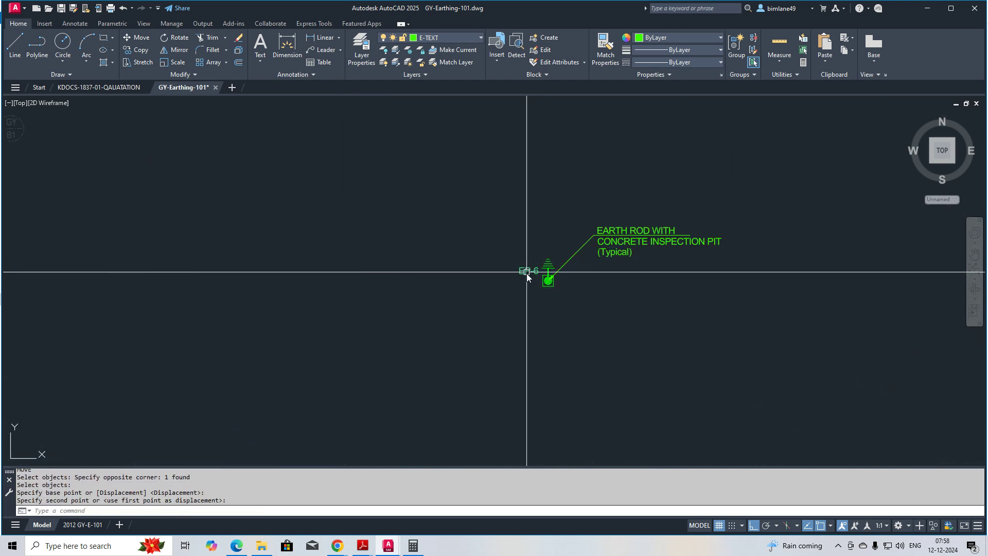
scroll(519, 275, "down", 5)
key("F8")
scroll(289, 368, "up", 8)
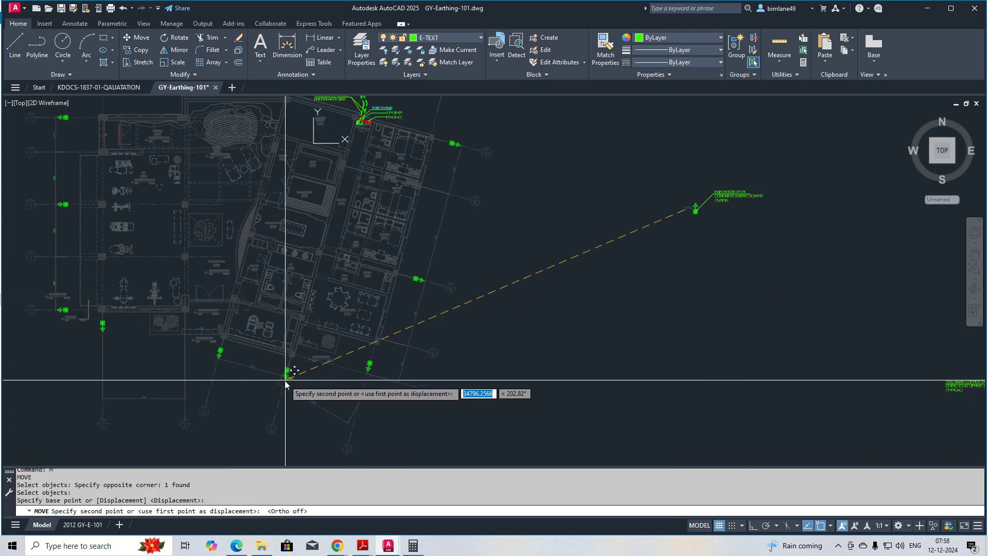
key("Escape")
double_click(317, 353)
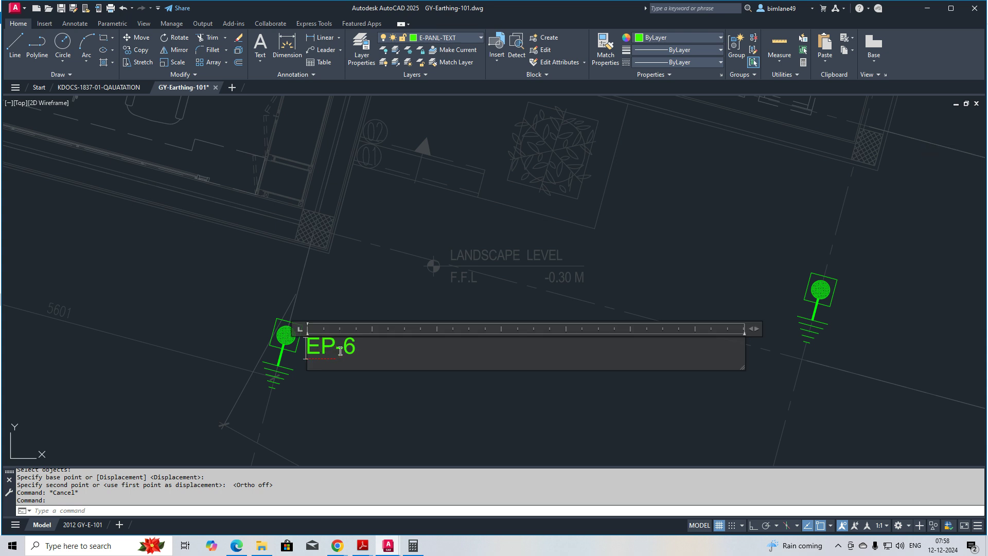
left_click(359, 416)
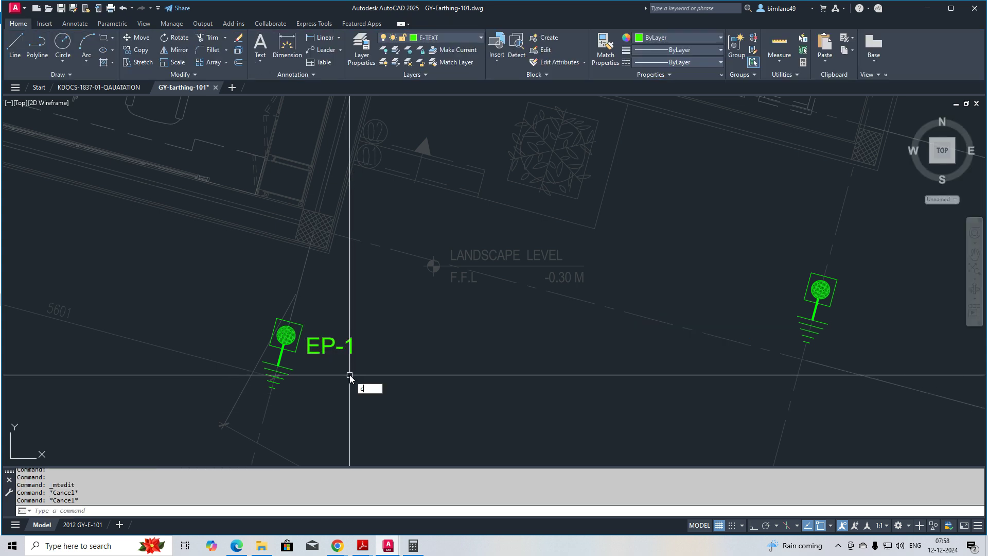
Copy the EP-1 label beside the earth rod below the GY B4 corner column
key("Return")
left_click(308, 360)
middle_click_drag(825, 302, 463, 324)
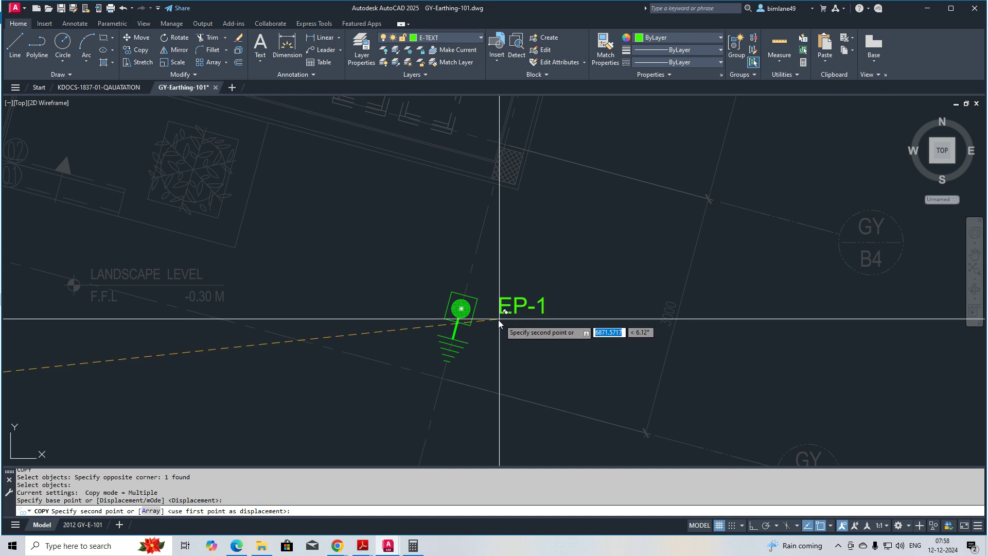
scroll(493, 321, "up", 4)
left_click(477, 326)
key("Escape")
Change the copied label at the rod below the GY B4 column to EP-2
left_click(492, 312)
left_click(484, 307)
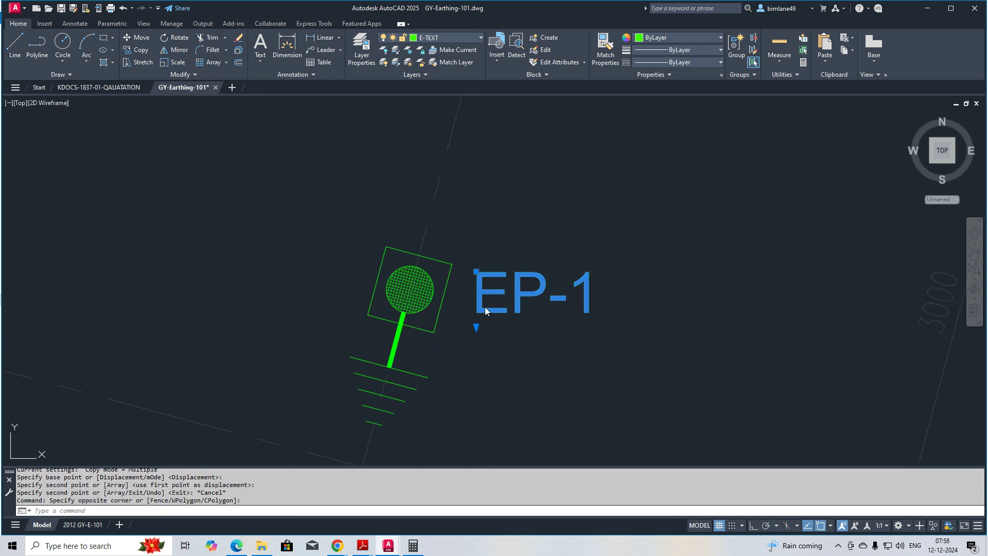
double_click(485, 306)
type("2")
left_click(534, 376)
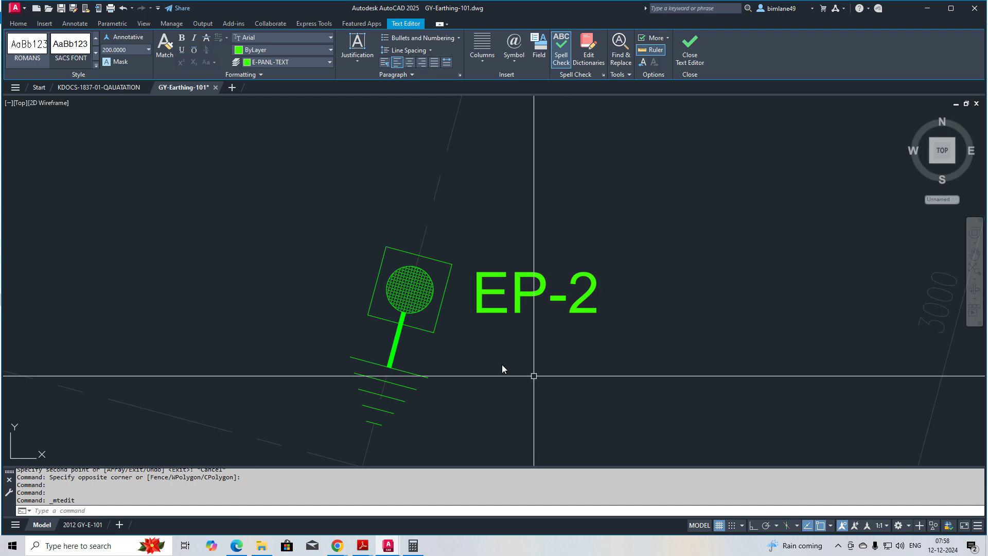
Copy the EP-2 label to just below the earth rod on gridline GY B3
scroll(535, 376, "down", 4)
middle_click_drag(540, 373, 414, 374)
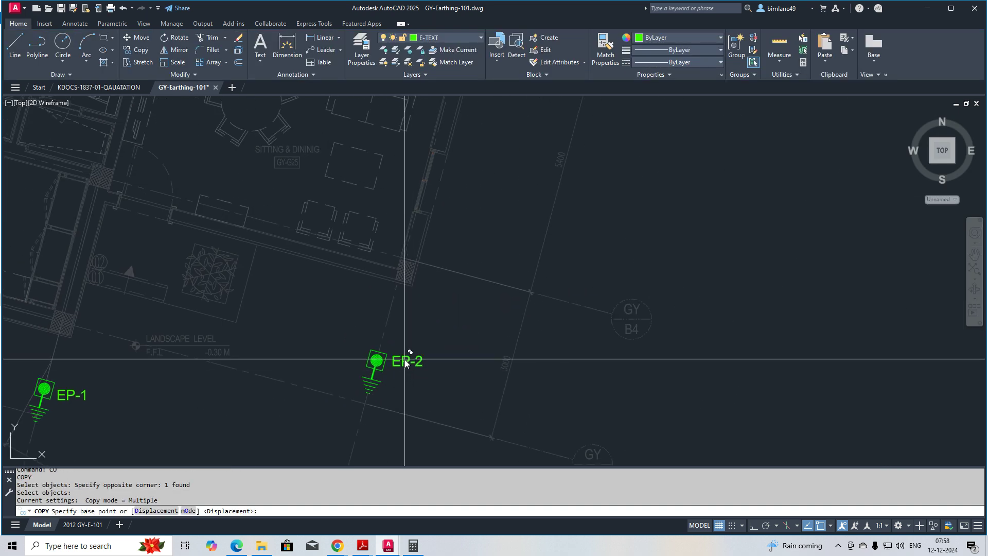
left_click(405, 358)
middle_click_drag(459, 233, 366, 450)
middle_click_drag(409, 330, 381, 380)
scroll(426, 327, "up", 5)
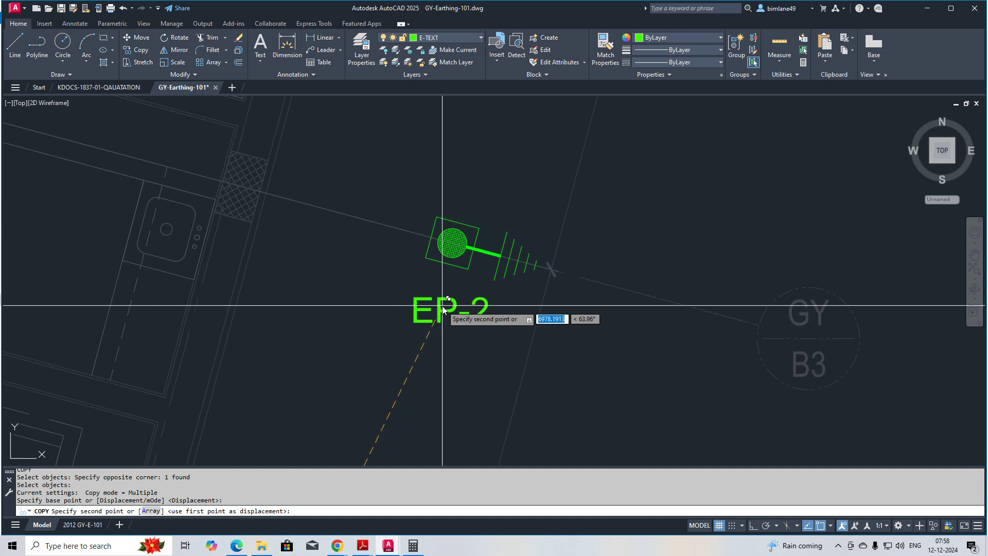
left_click(442, 307)
key("Escape")
Renumber the label at the GY B3 rod as EP-3 and move it above the rod
double_click(491, 325)
type("3")
left_click(456, 370)
left_click(438, 302)
key("Return")
left_click(439, 315)
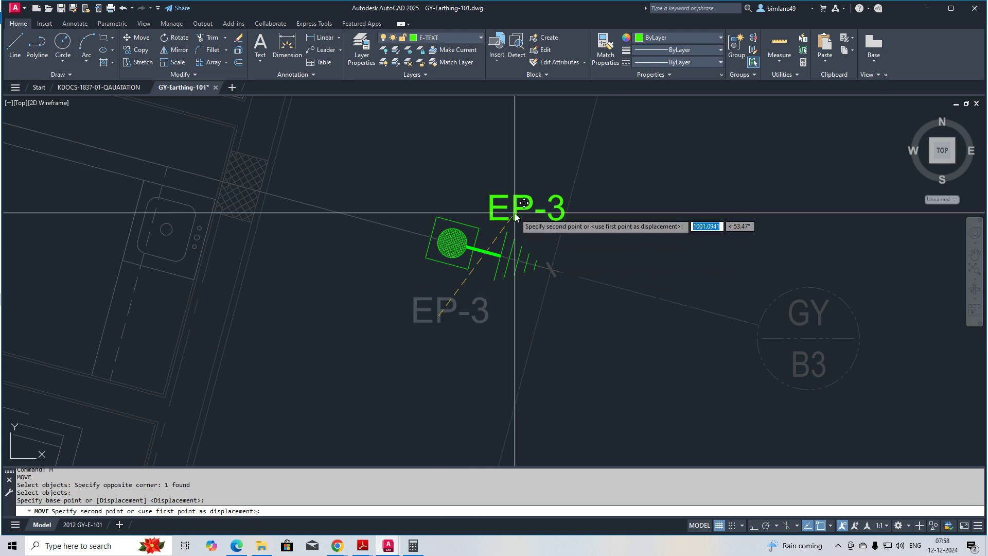
left_click(508, 210)
Copy the EP-3 label above the earth rod on gridline GY B1
scroll(468, 260, "down", 1)
middle_click_drag(467, 260, 429, 351)
type("cp")
key("Return")
left_click(454, 324)
key("Return")
left_click(452, 324)
scroll(421, 351, "down", 4)
middle_click_drag(445, 256, 426, 325)
scroll(437, 275, "up", 6)
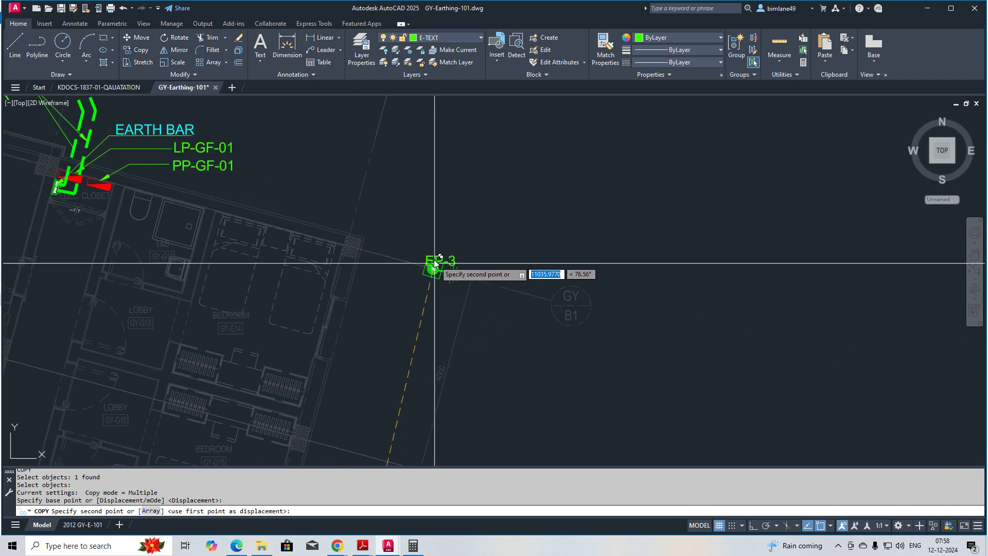
left_click(448, 229)
key("Escape")
Change the copied label at the GY B1 rod to EP-4
left_click(457, 230)
left_click(453, 232)
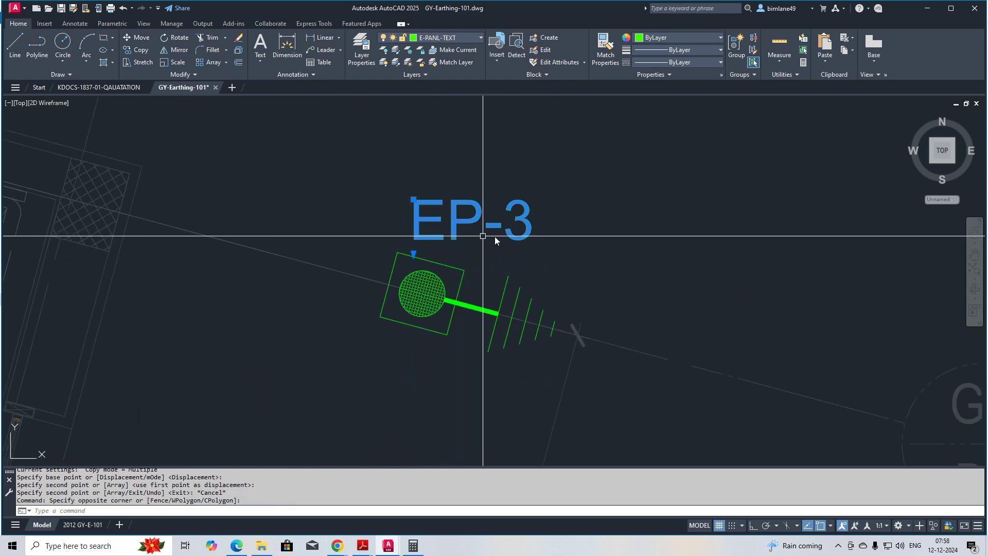
double_click(510, 233)
double_click(509, 236)
type("4")
key("Escape")
Copy the EP-4 label beside the earth rod fed by the two earth cables from the earth bar
scroll(465, 338, "down", 4)
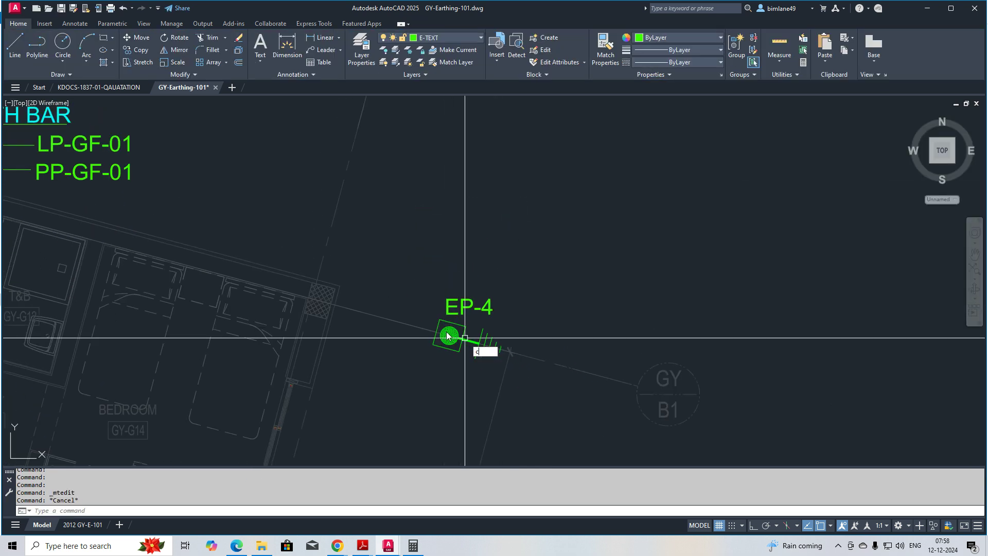
key("Return")
left_click(450, 303)
middle_click_drag(262, 268, 446, 330)
middle_click_drag(312, 288, 395, 327)
mouse_move(229, 293)
middle_mouse_down()
mouse_move(324, 282)
mouse_move(308, 372)
middle_mouse_up()
middle_click_drag(268, 255, 441, 277)
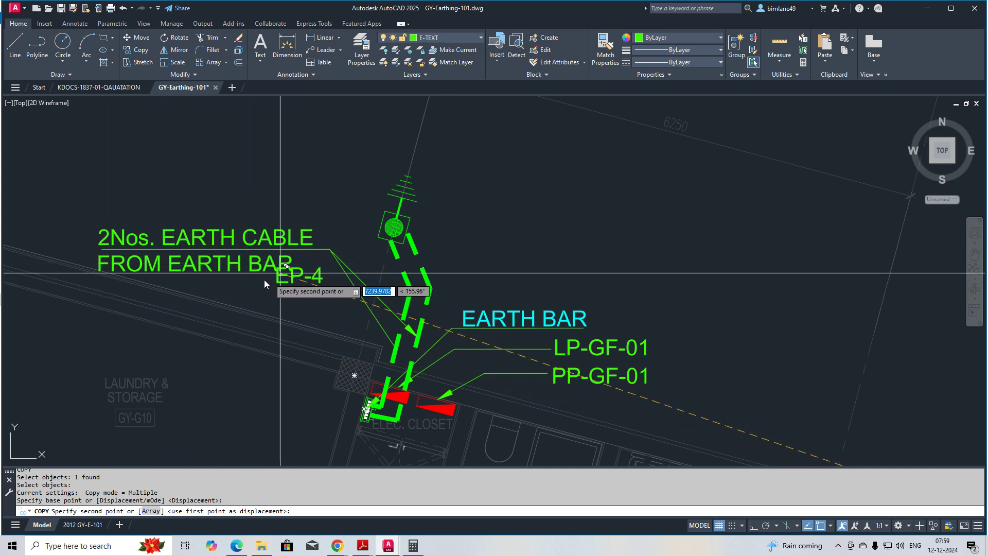
scroll(403, 234, "up", 5)
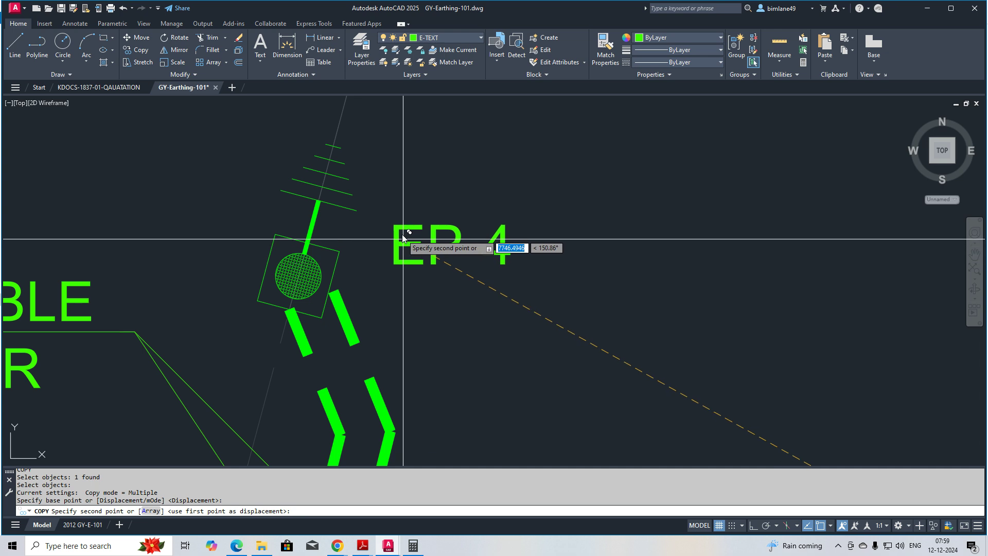
left_click(370, 191)
key("Escape")
Change the copied label at the earth bar's rod to EP-5
double_click(472, 213)
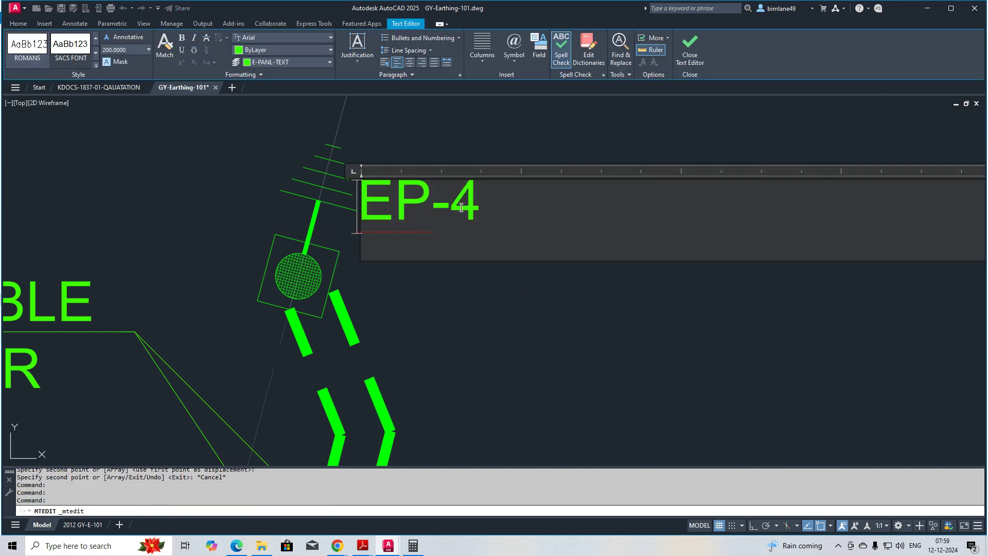
type("5")
key("Escape")
Copy the EP-5 label beside the upright earth rod on gridline GY B
type("CO")
key("Return")
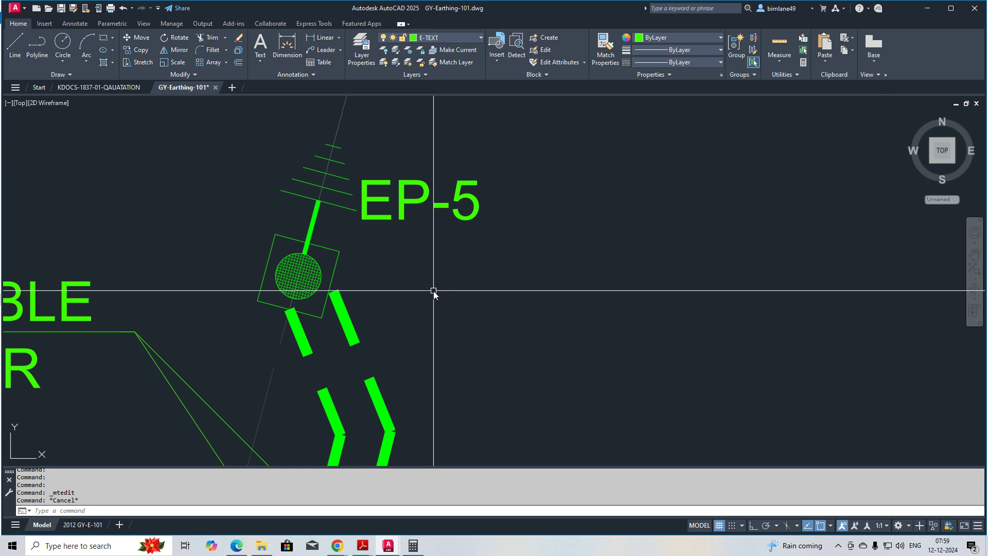
left_click(438, 252)
left_click(414, 194)
key("Return")
left_click(412, 211)
scroll(536, 255, "down", 5)
middle_click_drag(278, 275, 427, 283)
scroll(234, 246, "up", 4)
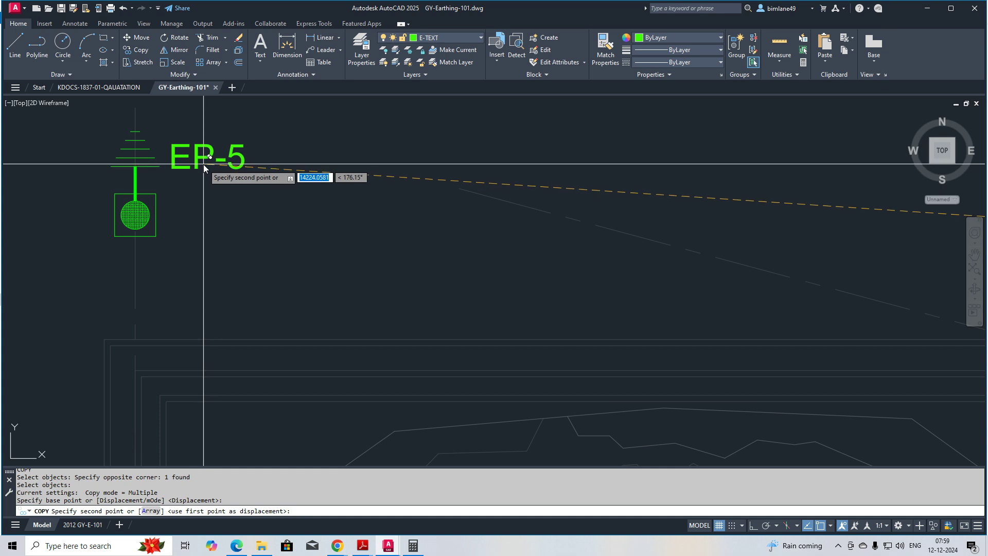
left_click(203, 164)
key("Escape")
Change the copied label at the GY B rod to EP-6
double_click(225, 162)
type("6")
left_click(245, 245)
Copy the EP-6 label above the earth rod on gridline GY 1
scroll(273, 262, "down", 5)
type("c")
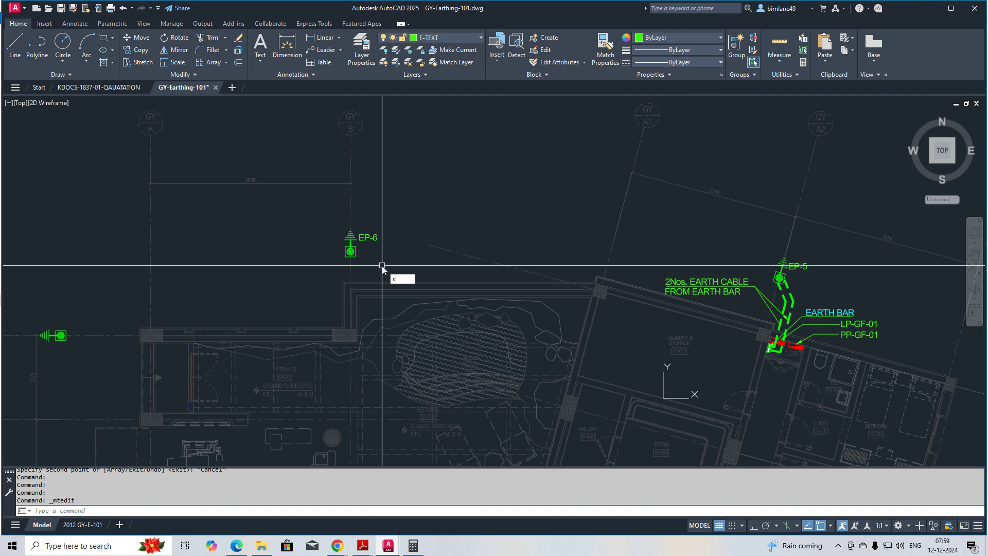
type("o")
key("space")
left_click(373, 243)
key("space")
left_click(359, 242)
scroll(43, 333, "up", 1)
middle_click_drag(43, 333, 205, 284)
scroll(201, 289, "up", 2)
key("Escape")
Change the copied label at the GY 1 rod to EP-7
double_click(240, 265)
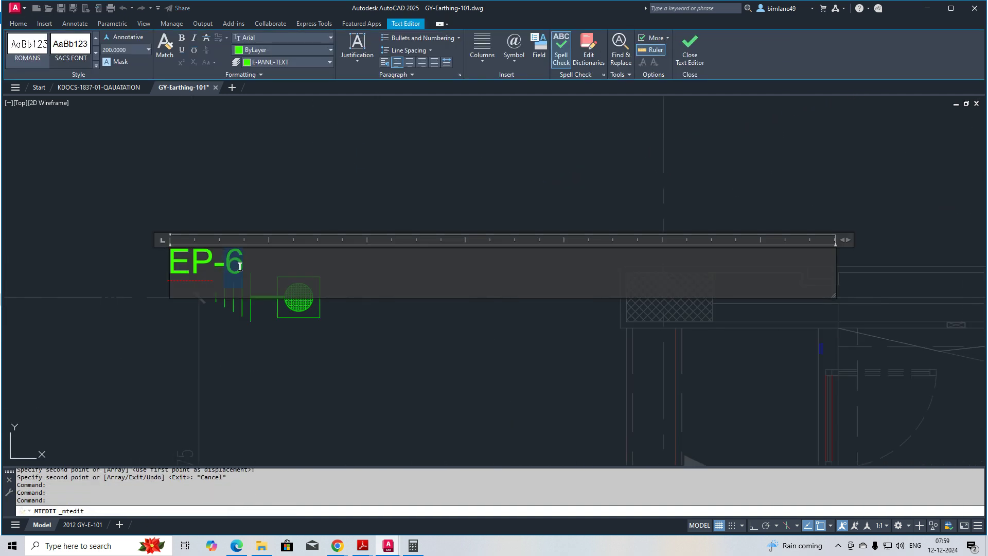
type("7")
key("Escape")
key("Escape")
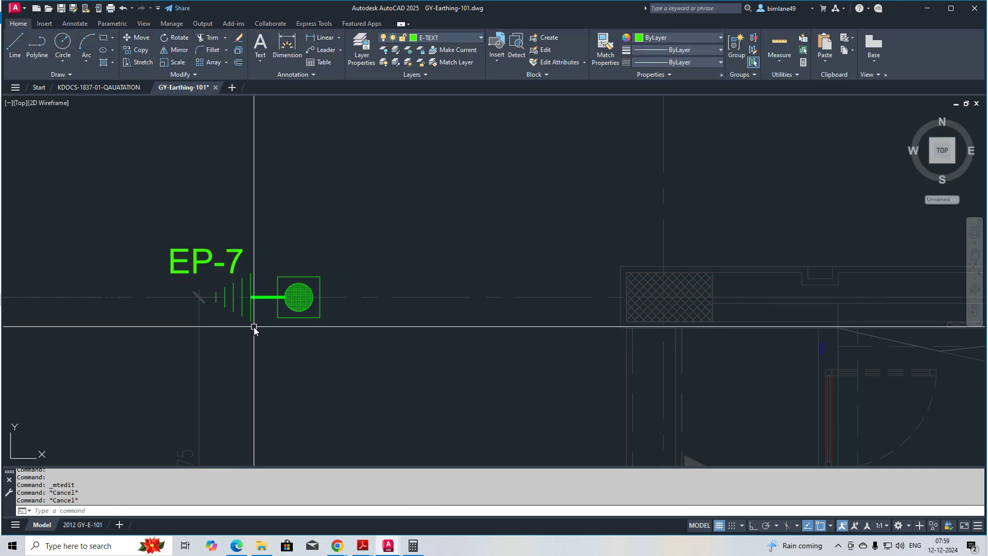
Copy the EP-7 label to just below the earth rod on gridline GY 3
left_click(204, 265)
key("Return")
left_click(205, 264)
scroll(280, 223, "down", 5)
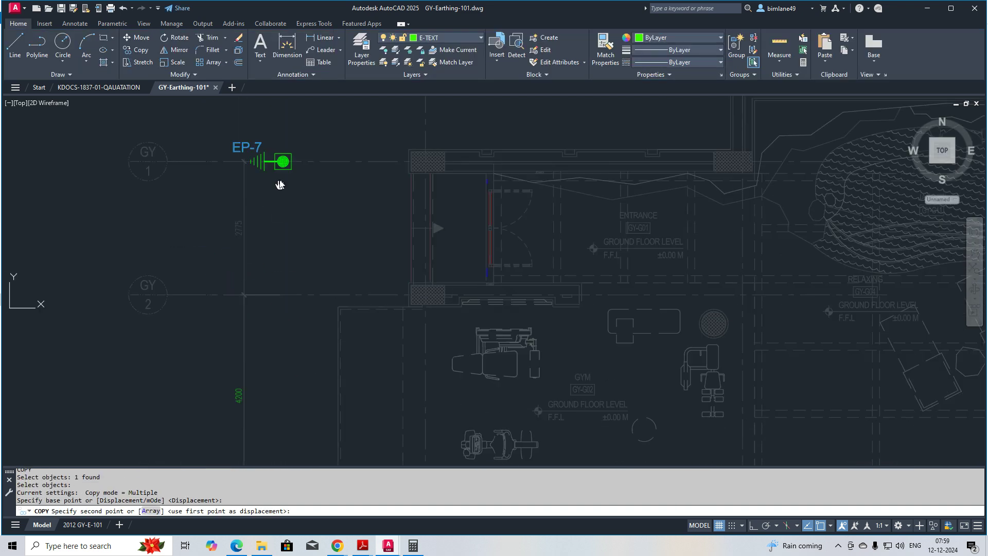
scroll(260, 340, "up", 5)
left_click(257, 347)
key("Escape")
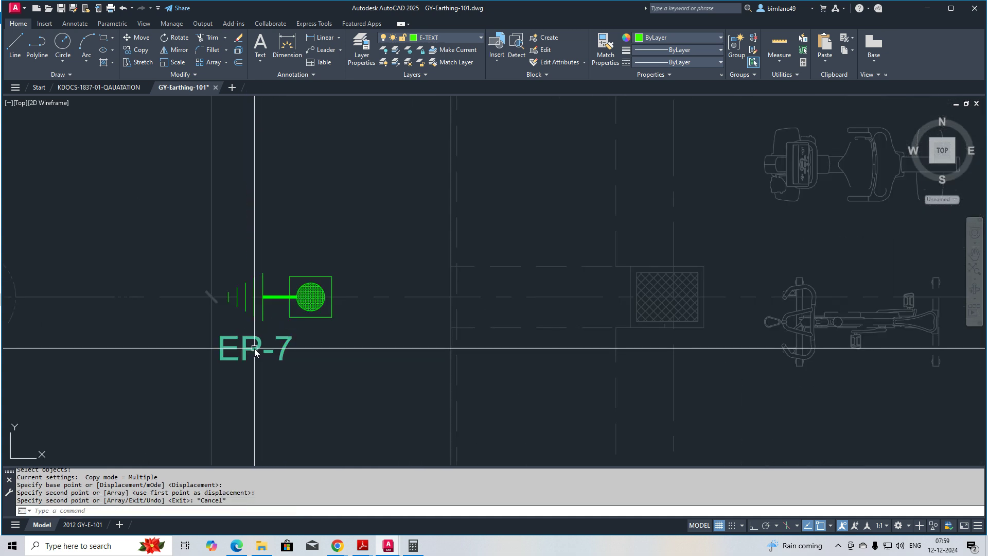
Change the copied label at the GY 3 rod to EP-8
double_click(257, 349)
left_click_drag(276, 352, 292, 351)
type("8")
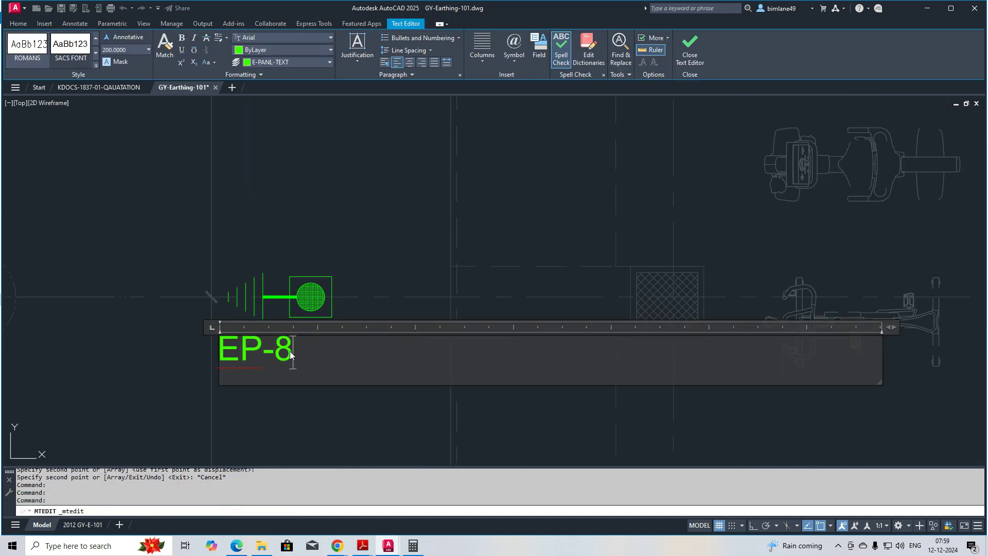
key("Escape")
Copy the EP-8 label to just below the earth rod on gridline GY 5 and change the copy to EP-9
scroll(299, 221, "down", 2)
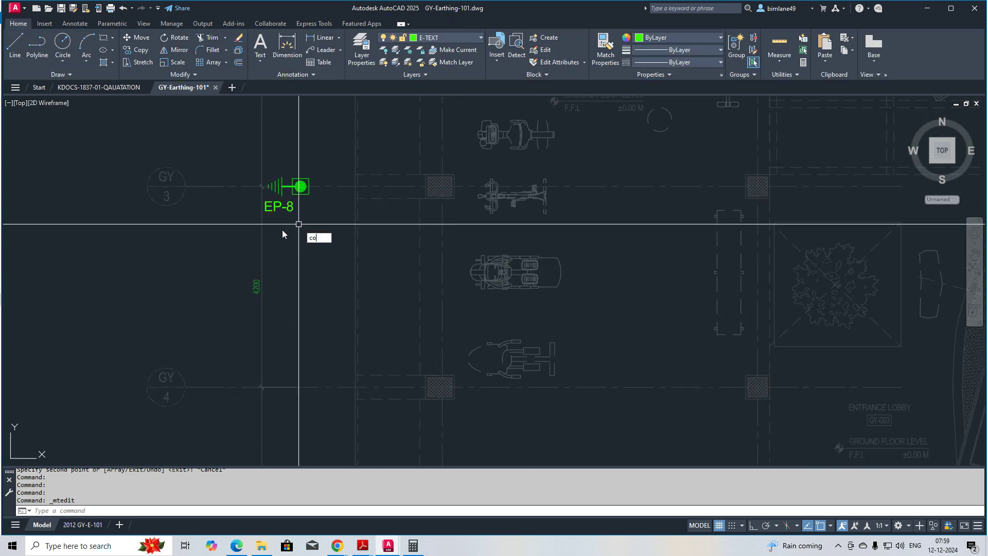
left_click(290, 210)
key("Return")
left_click(284, 214)
scroll(316, 287, "up", 6)
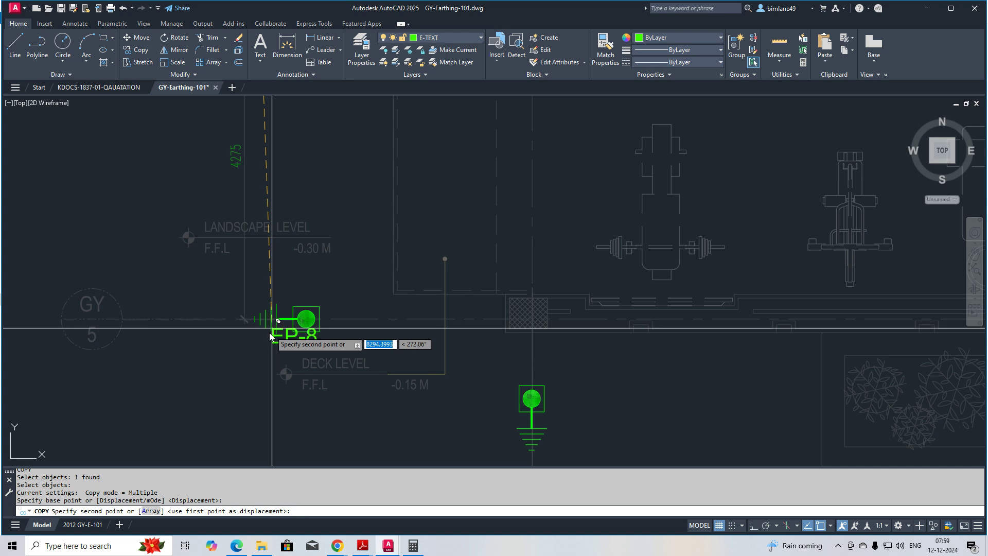
left_click(180, 338)
key("Escape")
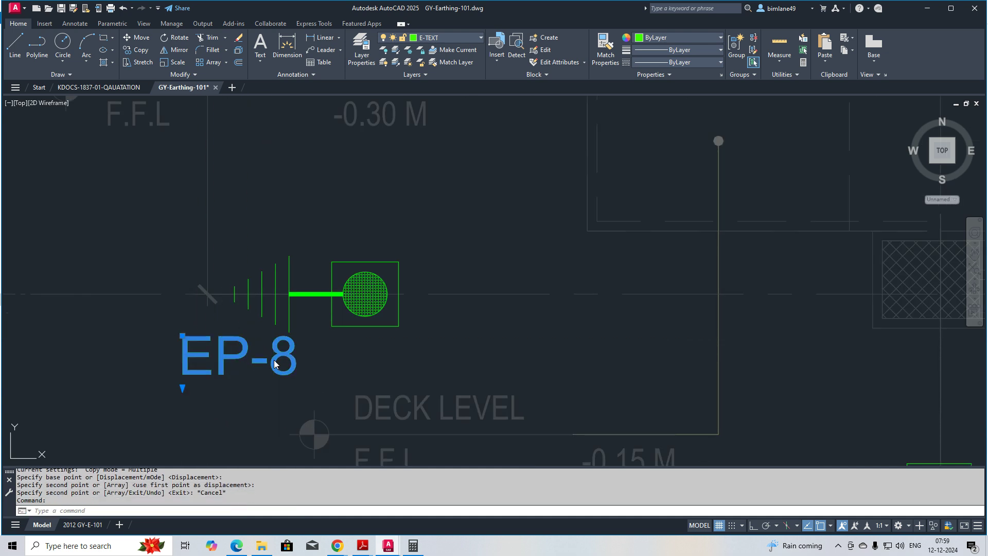
double_click(291, 356)
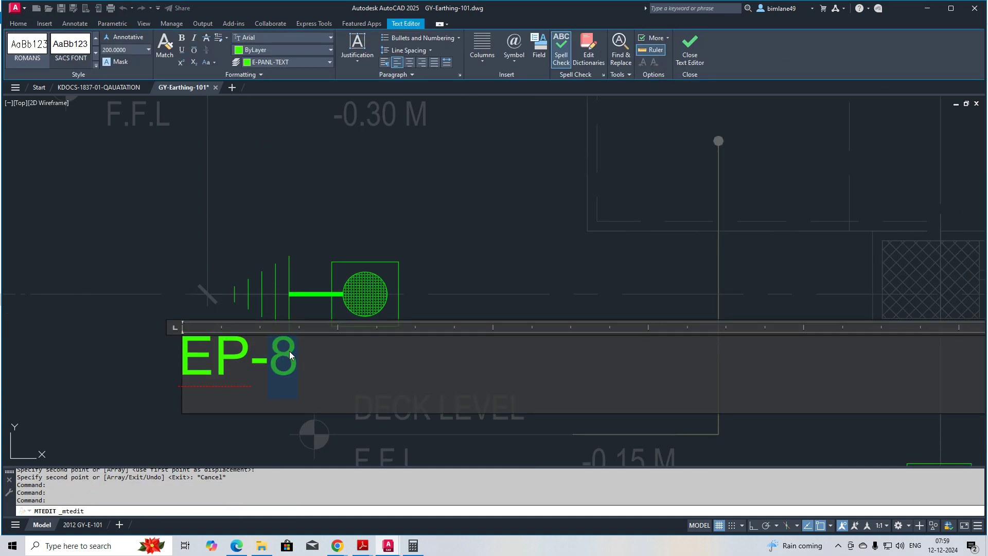
type("9")
Copy the EP-9 label to the lower end of the next earth rod, southeast of the deck level marker
scroll(287, 320, "down", 2)
type("co")
key("Return")
left_click(259, 268)
key("Return")
left_click(259, 270)
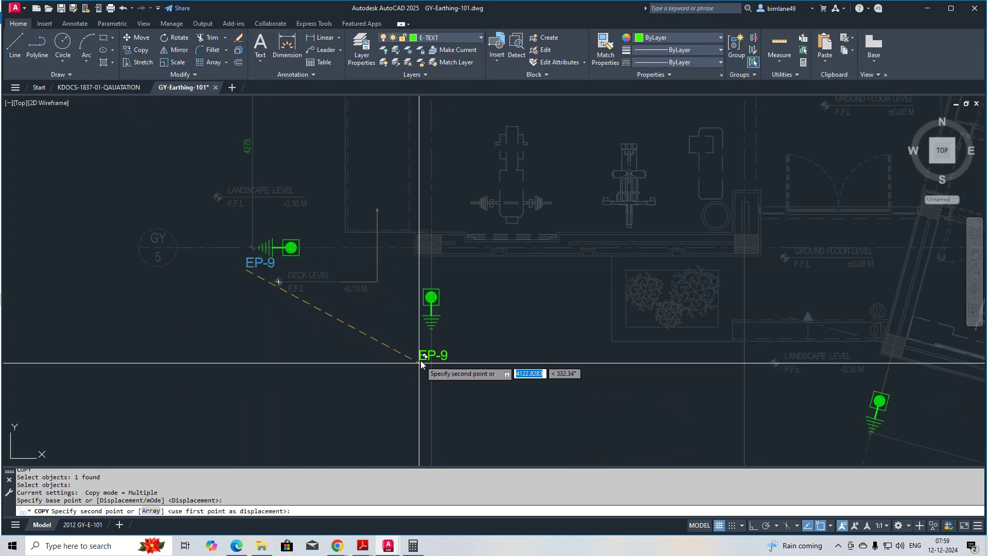
scroll(421, 360, "up", 2)
left_click(385, 329)
key("Escape")
Change the label copied to the rod southeast of the deck level marker to EP-10
double_click(409, 316)
key("BackSpace")
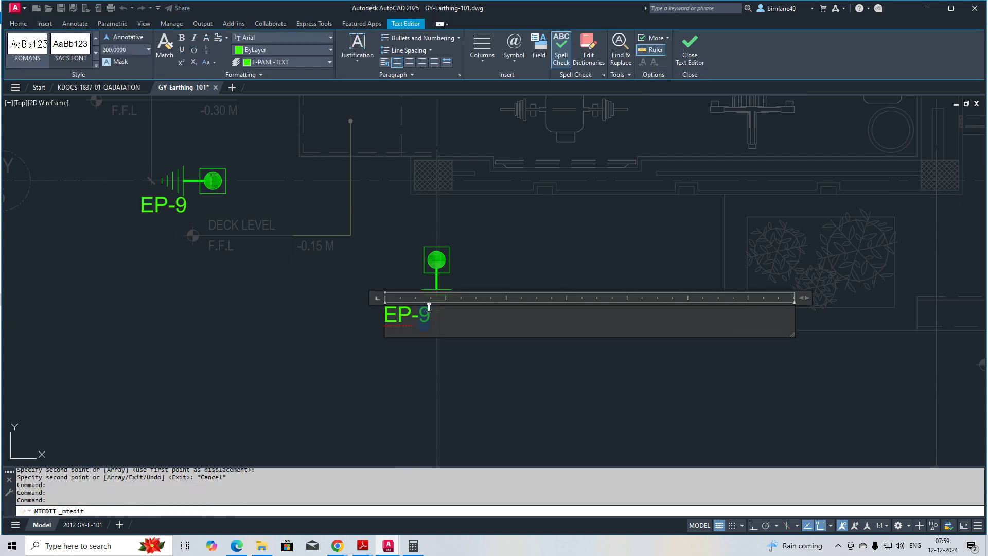
type("10")
left_click(434, 373)
key("Escape")
Move the EP-10 label to the west side of its earth rod, close beside the ground symbol
type("m")
key("Return")
left_click(403, 316)
key("Return")
left_click(386, 327)
left_click(373, 316)
key("Return")
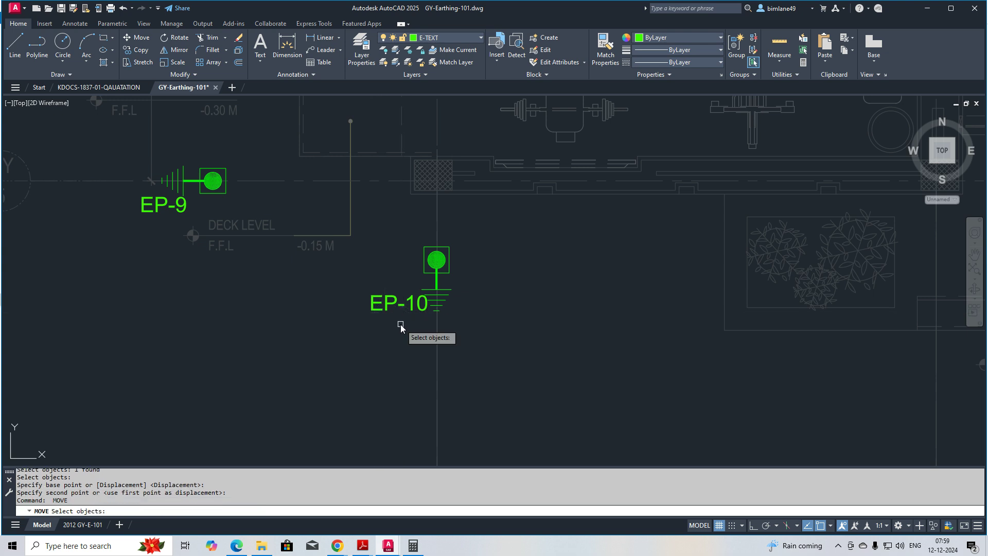
left_click(402, 326)
left_click(389, 308)
key("Return")
left_click(394, 333)
left_click(391, 334)
key("Escape")
Copy the EP-10 label to the west side of the unlabelled earth rod below the entrance landscape level marker
type("co")
key("Return")
left_click(391, 326)
left_click(381, 309)
left_click(382, 310)
key("Return")
left_click(382, 312)
middle_click_drag(568, 385, 289, 305)
middle_click_drag(632, 326, 284, 298)
scroll(480, 301, "up", 2)
left_click(439, 312)
key("Escape")
Change the copied label at the rod below the entrance landscape level marker to EP-11
double_click(473, 305)
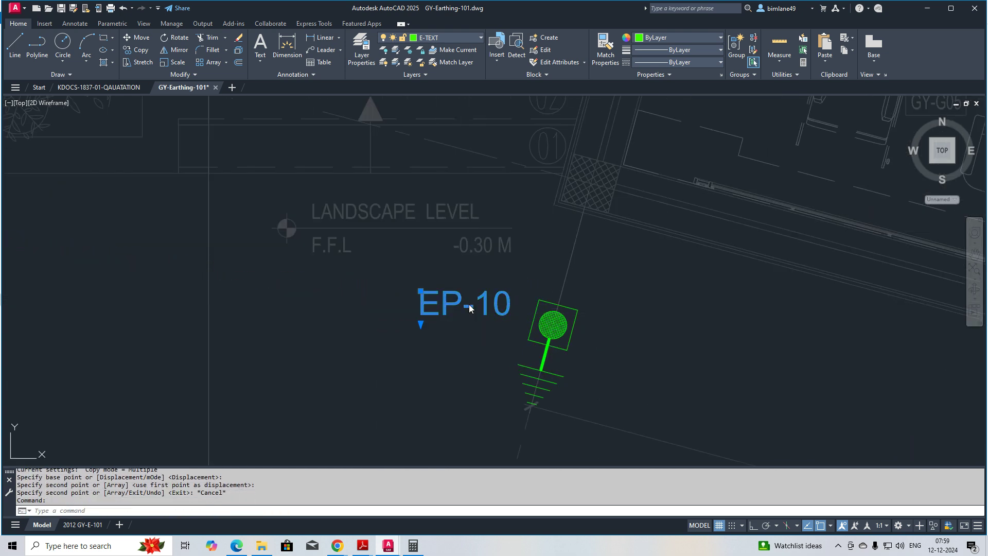
key("BackSpace")
type("1")
left_click(470, 375)
Move the "25X3 BARE COPPER TAPE GOING TO AT UPPER LEVEL (TYPICAL)" note and its arrow beside the building, between gridlines GY B3 and GY B4
scroll(293, 316, "down", 5)
scroll(293, 316, "down", 5)
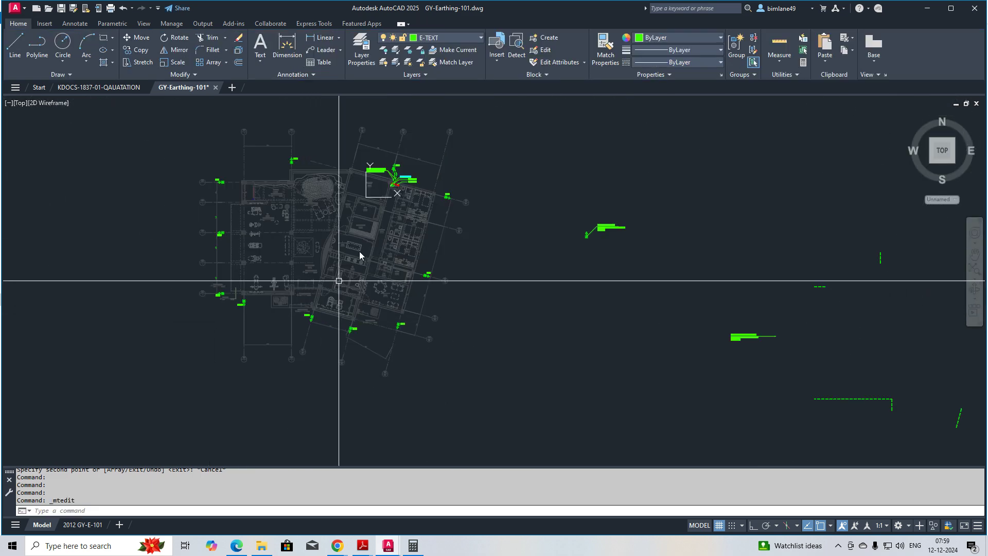
scroll(375, 176, "up", 6)
scroll(368, 167, "up", 1)
scroll(360, 192, "down", 1)
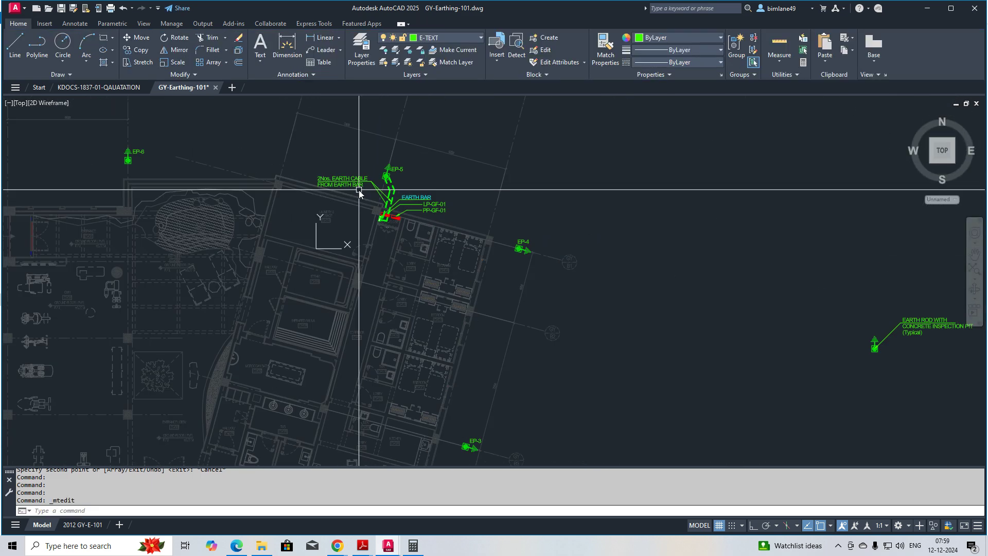
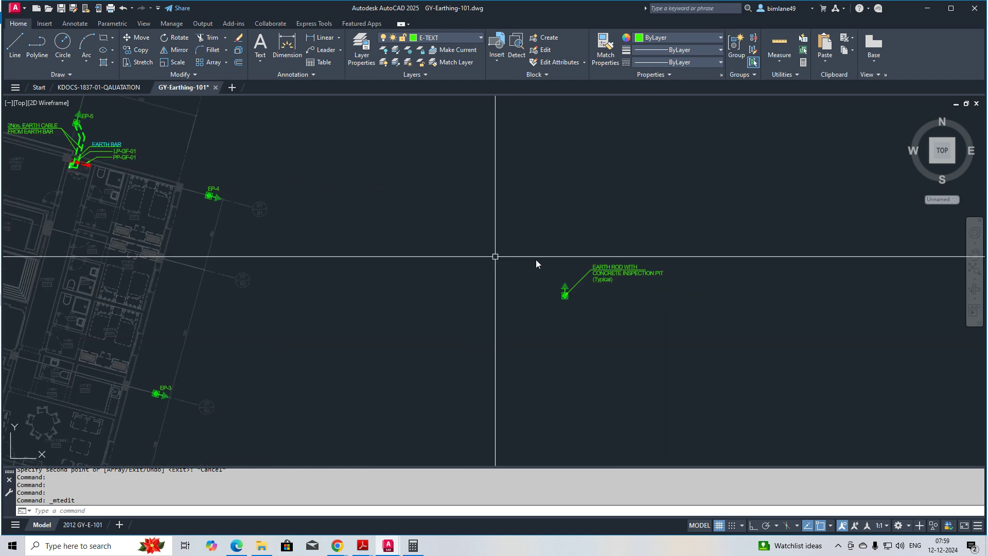
scroll(566, 332, "down", 7)
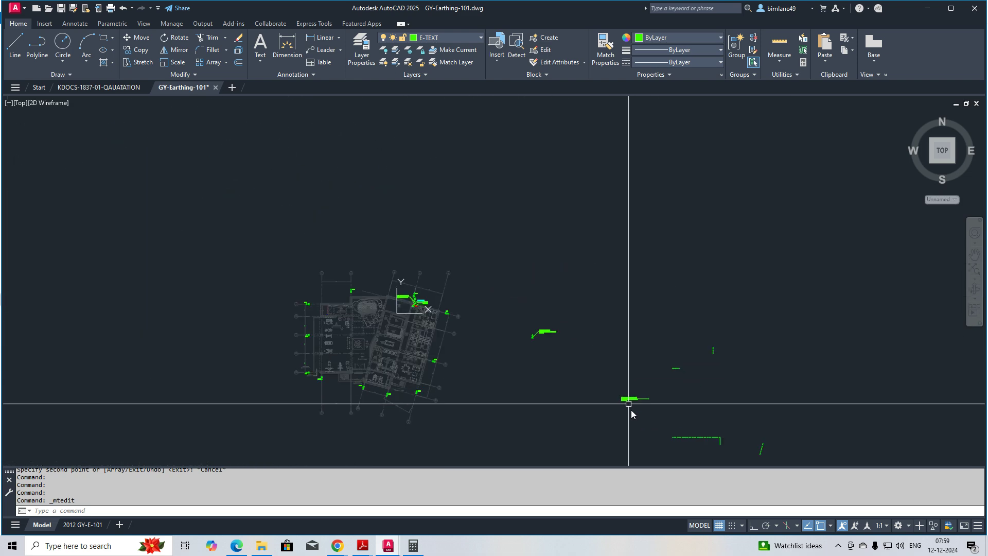
scroll(618, 404, "up", 6)
left_click(520, 366)
type("m")
key("space")
left_click(538, 375)
scroll(92, 330, "down", 1)
middle_click_drag(91, 329, 521, 311)
scroll(527, 313, "down", 2)
scroll(385, 310, "up", 6)
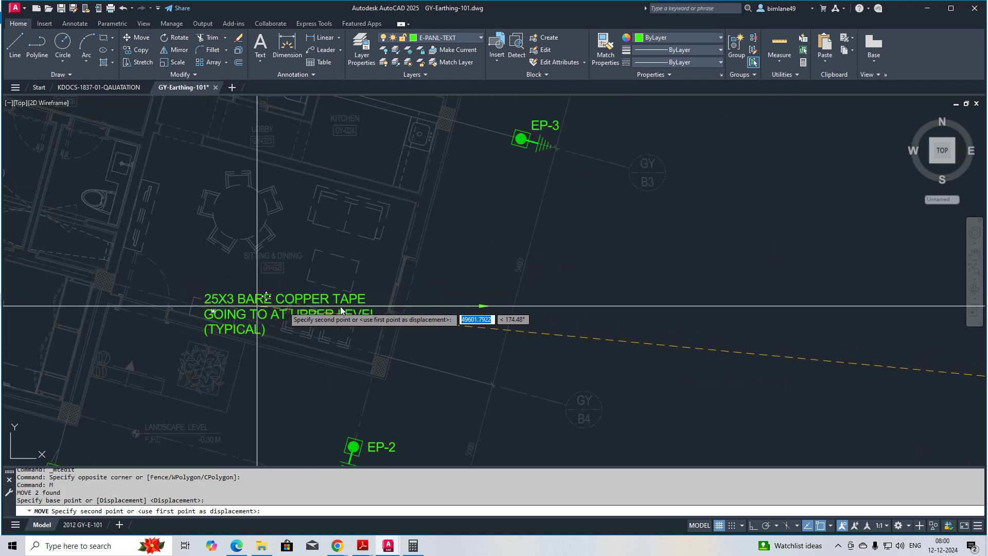
left_click(587, 305)
key("Escape")
middle_click_drag(612, 338, 521, 292)
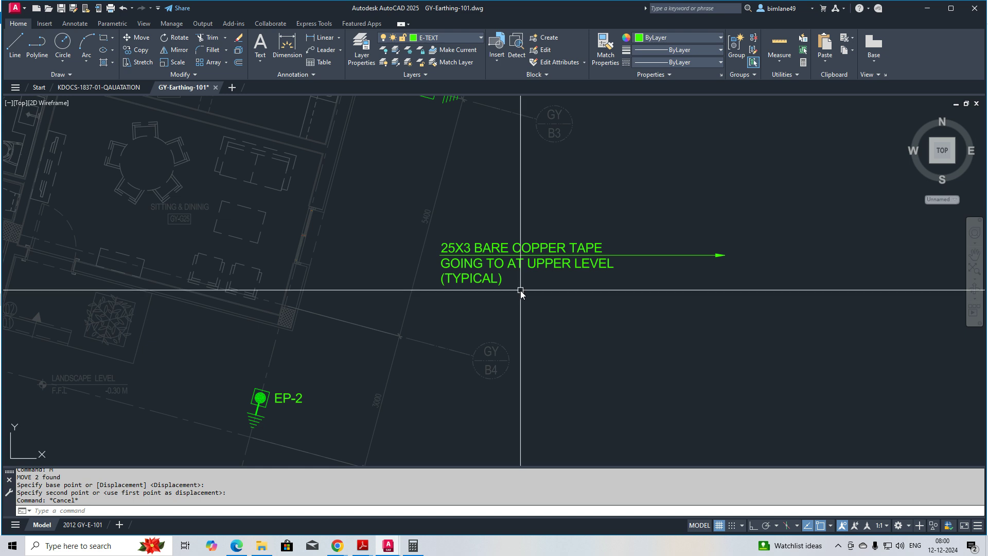
scroll(369, 343, "down", 2)
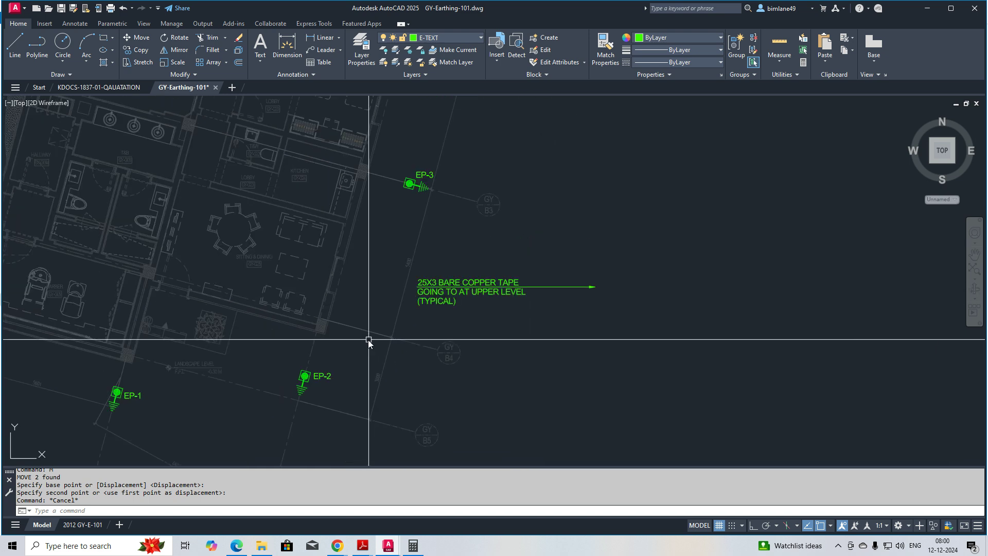
middle_click_drag(343, 362, 375, 312)
scroll(375, 312, "up", 1)
type("pl")
key("Return")
scroll(366, 315, "up", 6)
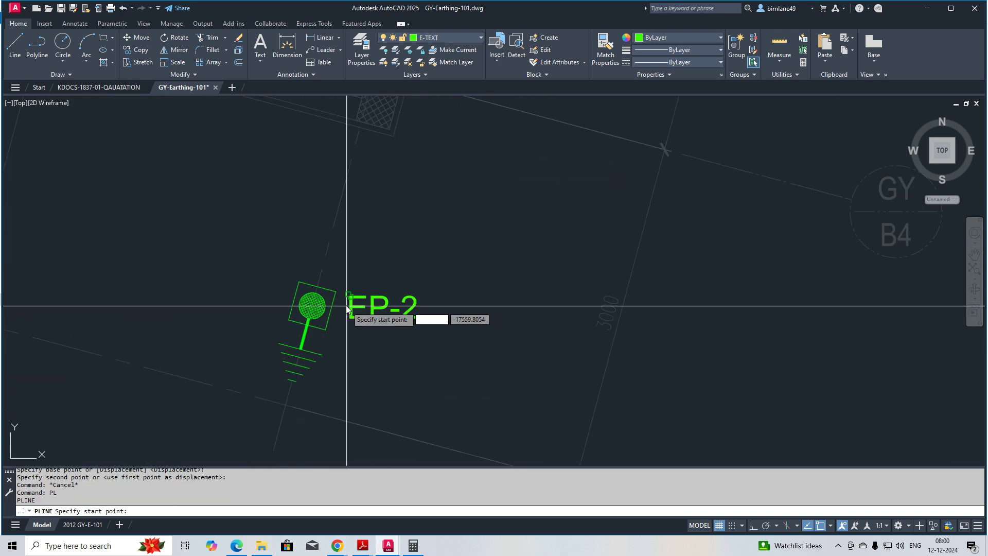
left_click(319, 286)
scroll(340, 244, "down", 4)
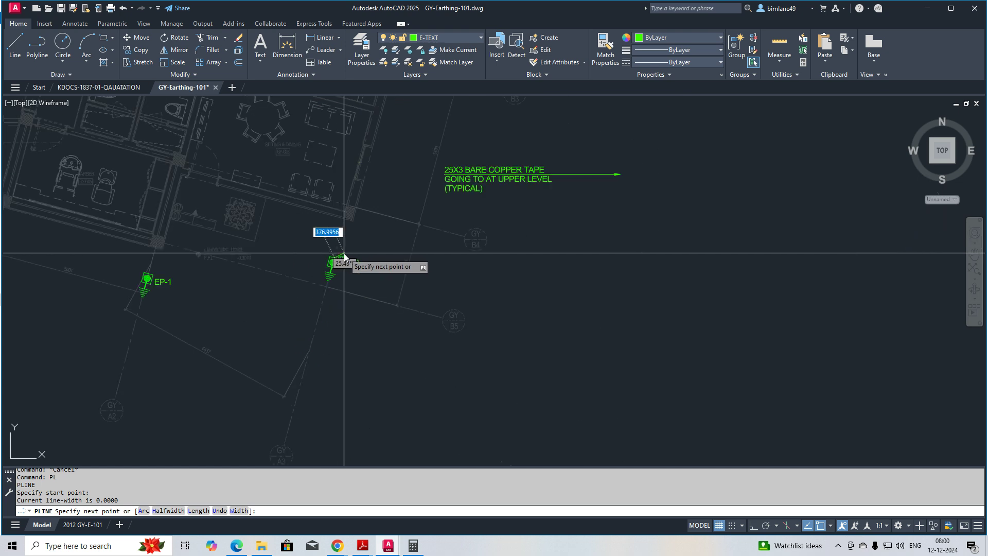
key("Escape")
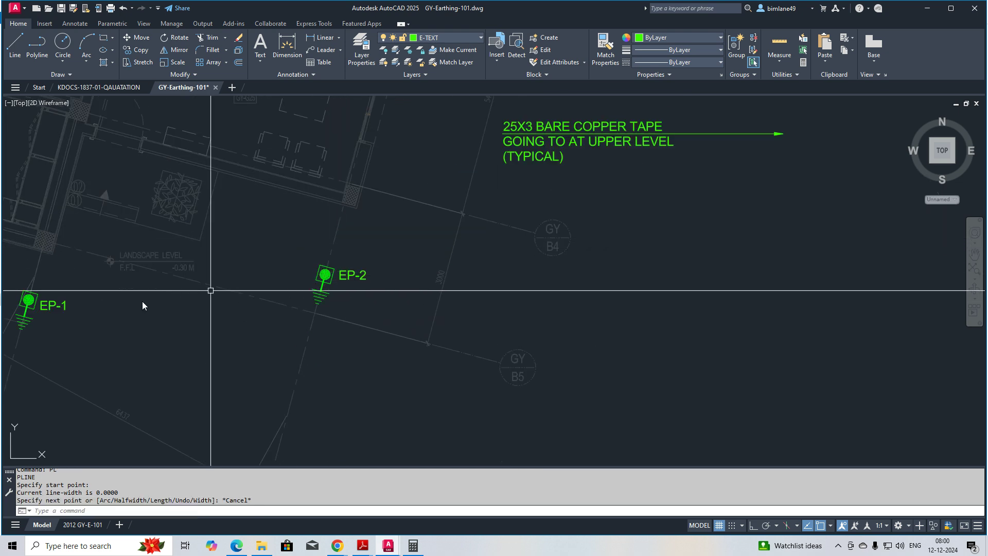
Draw a polyline from the top of the EP-1 earth pit, parallel to the building edge, and up to the EP-2 earth pit
middle_click_drag(73, 303, 156, 304)
scroll(116, 297, "up", 5)
key("Return")
left_click(107, 286)
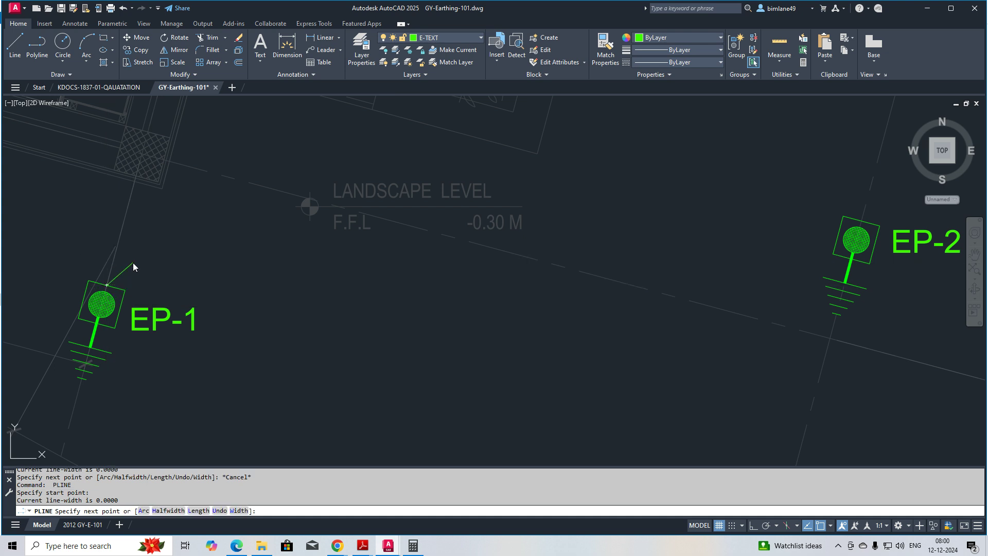
scroll(155, 273, "down", 3)
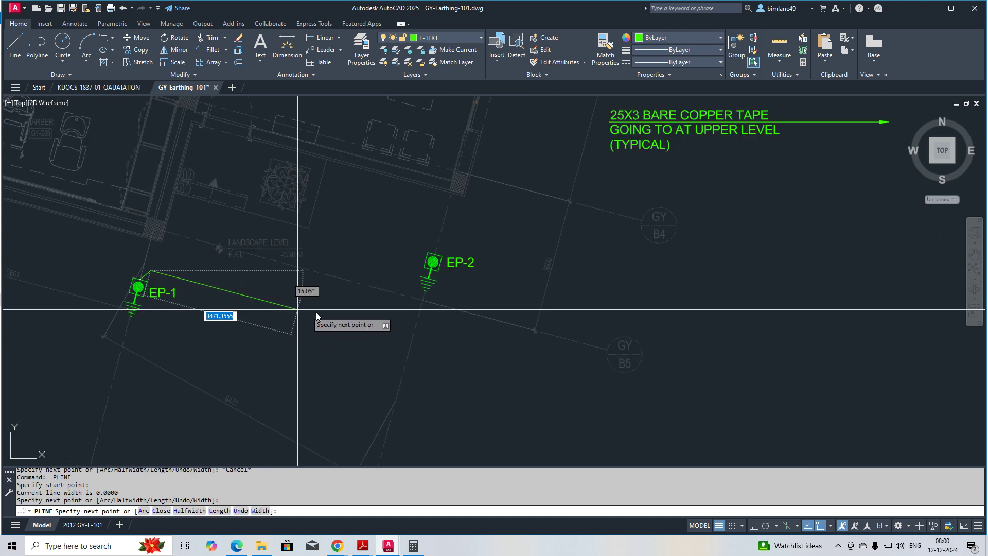
left_click(394, 336)
scroll(416, 257, "up", 4)
left_click(416, 258)
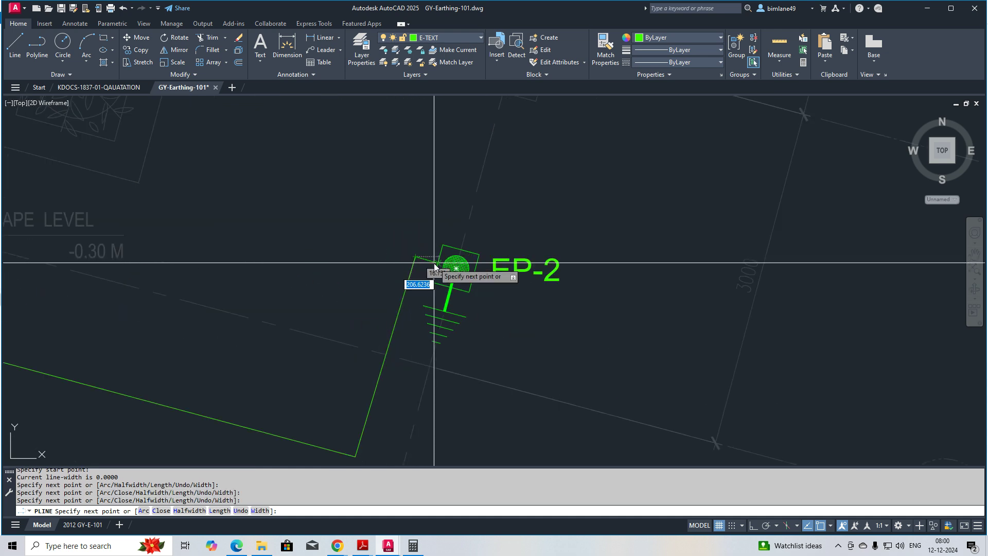
key("Escape")
key("Escape")
Match the properties of the sample dashed line onto the polyline between EP-1 and EP-2
scroll(347, 311, "down", 6)
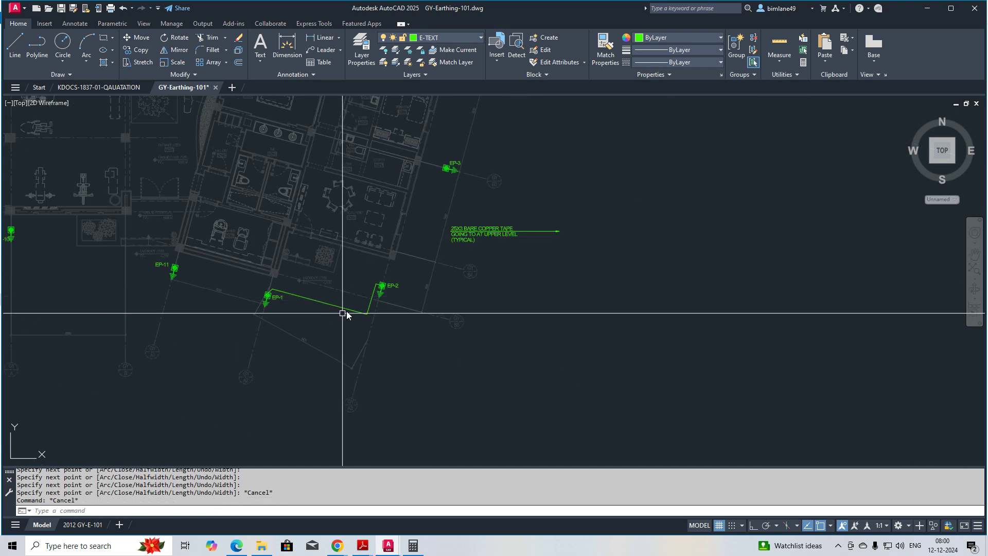
scroll(387, 302, "down", 4)
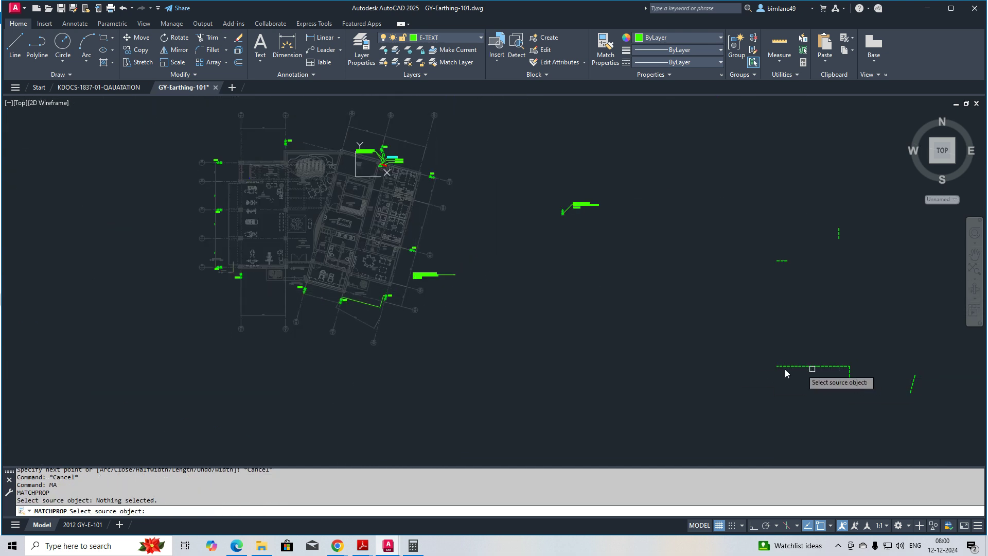
scroll(381, 317, "up", 2)
key("Escape")
scroll(550, 321, "down", 5)
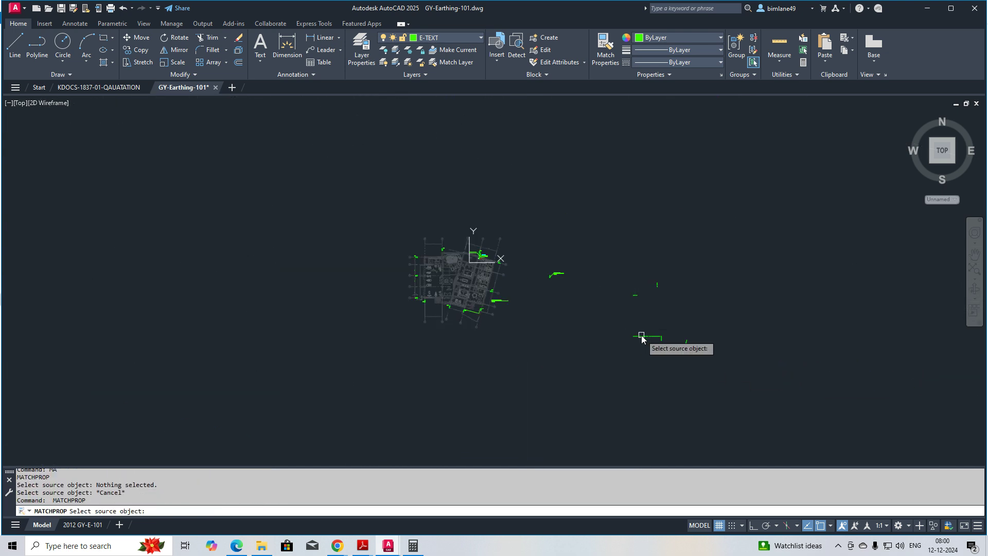
left_click(642, 337)
scroll(489, 316, "up", 10)
key("Escape")
Try to draw a polyline from the top of the EP-2 earth pit towards EP-3
middle_click_drag(374, 327, 318, 383)
middle_click_drag(487, 265, 337, 380)
type("pl")
key("Return")
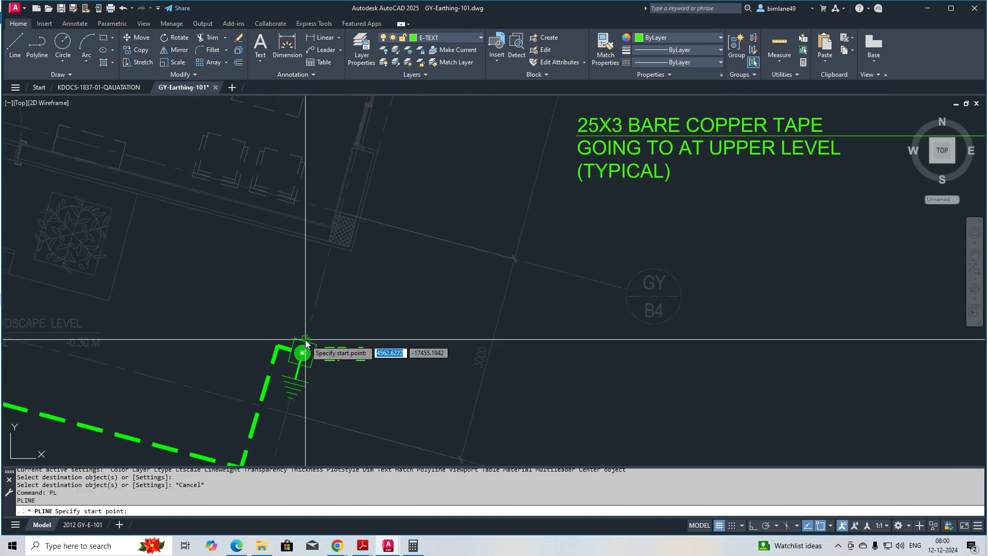
left_click(306, 340)
key("Escape")
key("Return")
scroll(306, 342, "up", 5)
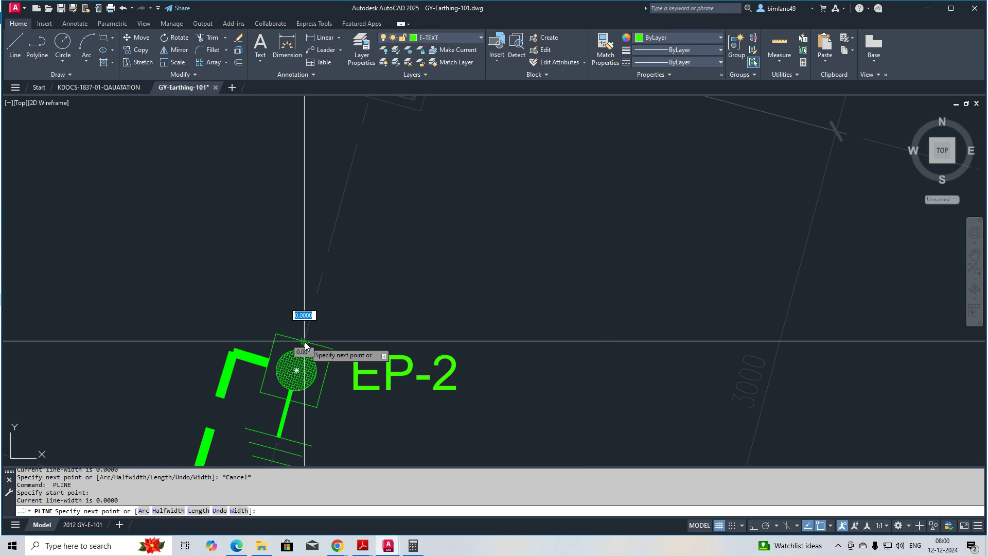
left_click(306, 341)
scroll(366, 305, "down", 5)
scroll(412, 305, "down", 5)
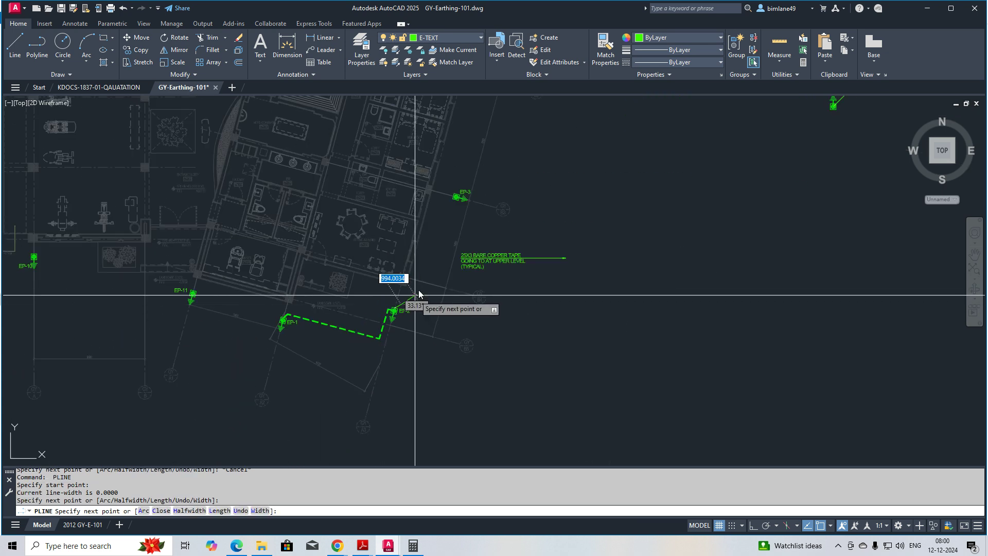
key("Escape")
key("Escape")
Align the UCS to the angled building, with its origin on the outer east wall and the X axis along that wall
type("ucs")
key("Return")
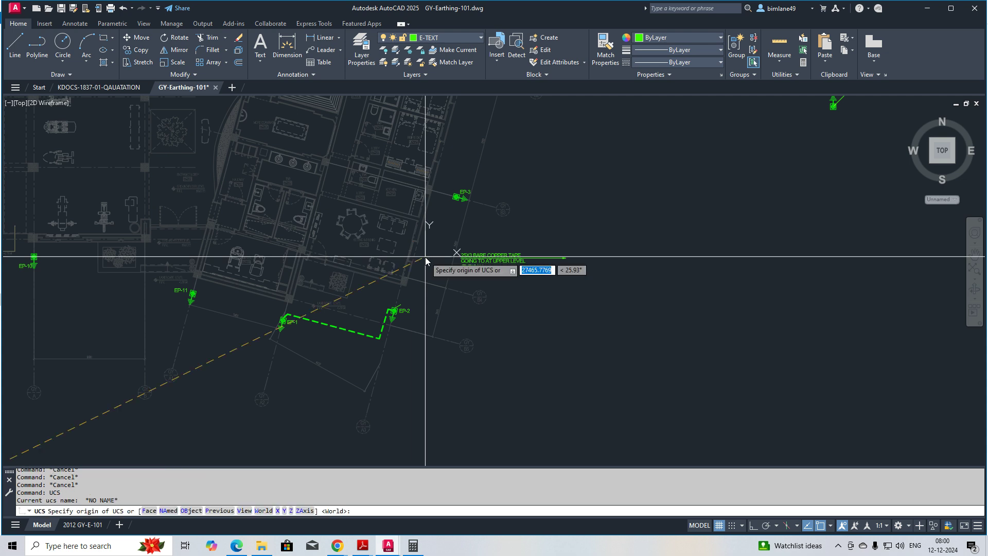
scroll(423, 258, "up", 5)
left_click(380, 233)
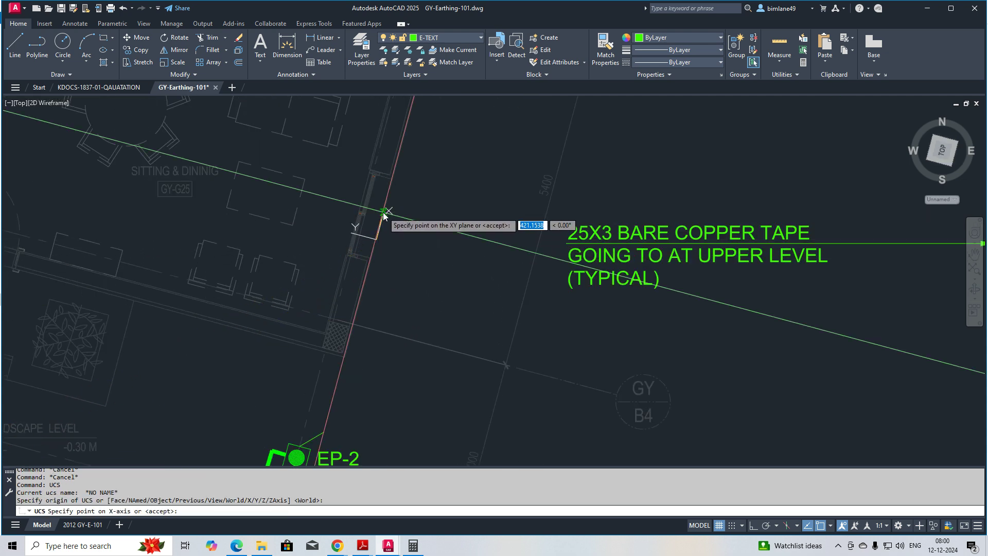
left_click(383, 212)
key("Return")
scroll(356, 329, "down", 5)
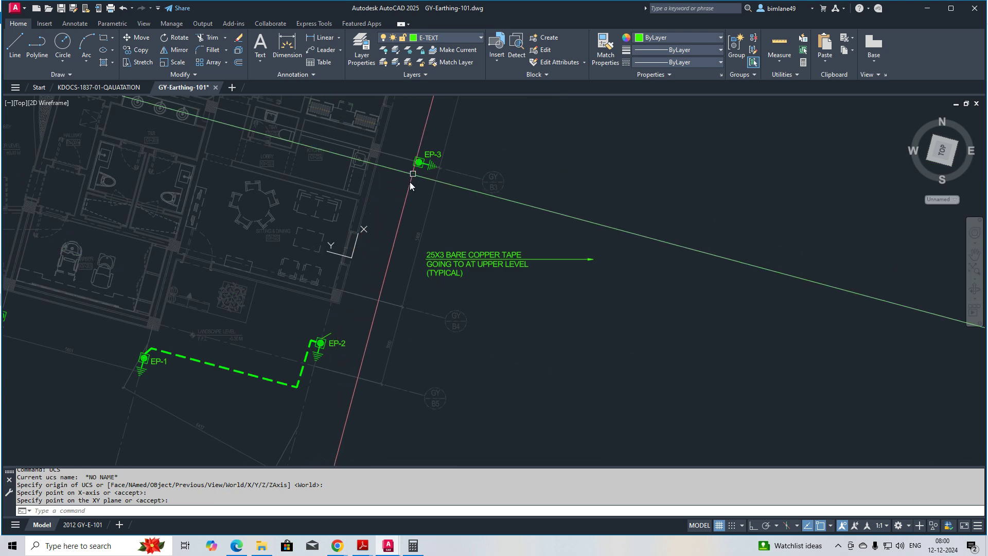
Draw an orthogonal polyline from the EP-3 earth pit down parallel to the wall and across to the EP-2 earth pit
middle_click_drag(413, 180, 350, 185)
type("pl")
key("Return")
scroll(349, 175, "up", 3)
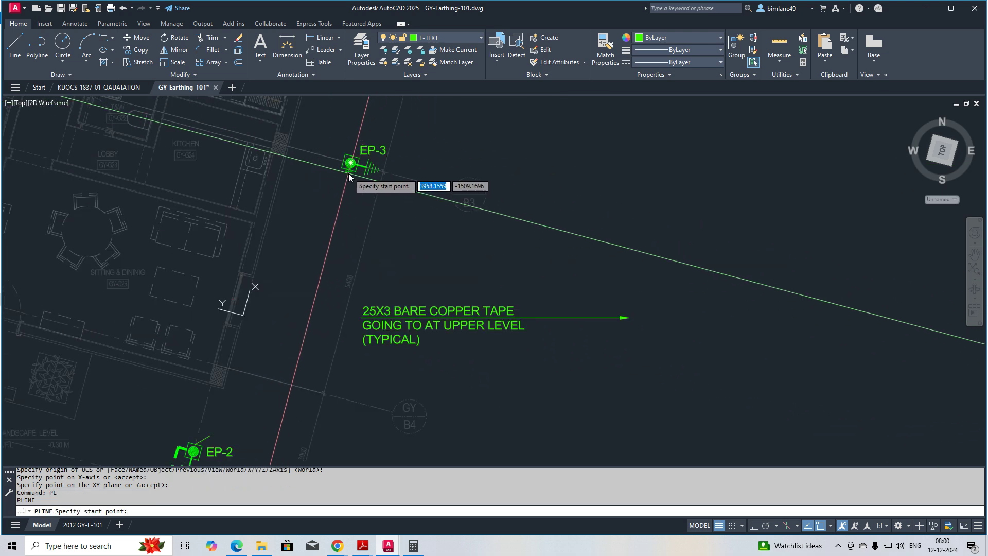
left_click(349, 173)
key("F8")
middle_click_drag(306, 338, 342, 187)
scroll(308, 309, "up", 4)
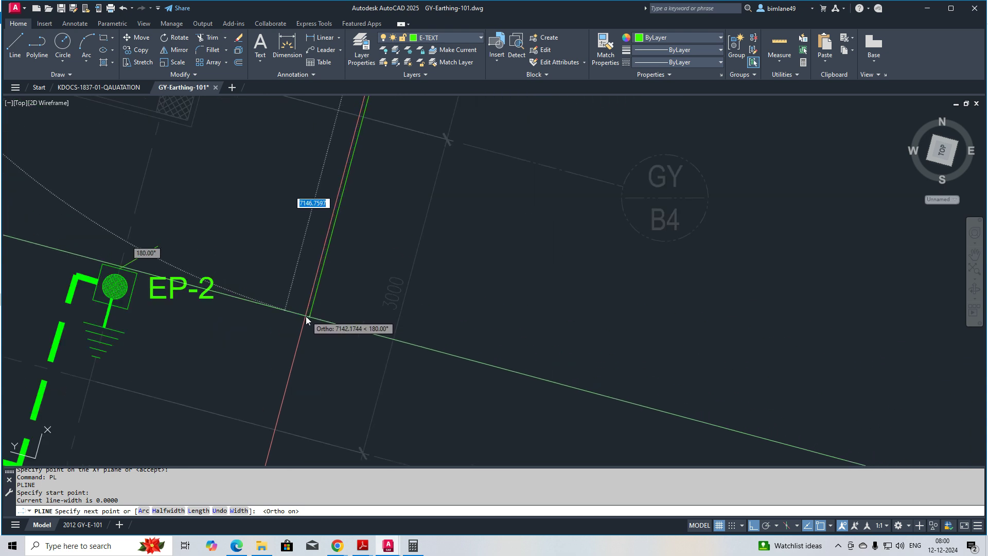
left_click(301, 339)
scroll(131, 301, "up", 2)
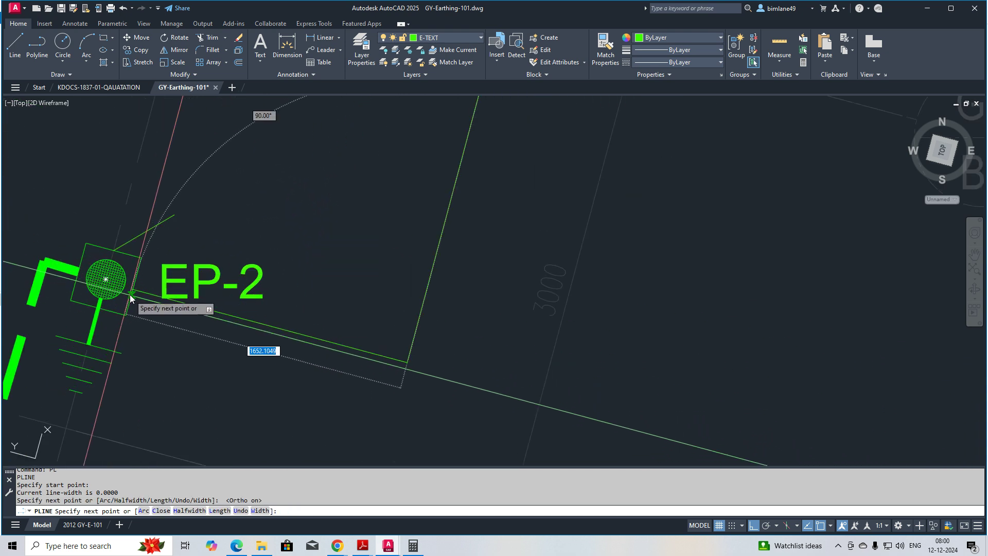
left_click(131, 291)
key("Escape")
Erase the stray short line at the top of the EP-2 earth pit
type("e")
left_click(159, 235)
left_click(152, 218)
key("space")
Match the properties of the dashed EP-1 to EP-2 line onto the new polyline between EP-2 and EP-3
scroll(178, 230, "down", 3)
type("ma")
key("Return")
left_click(128, 292)
left_click(214, 253)
key("Escape")
Move the EP-2 label down, clear of the dashed line that runs into its earth pit
scroll(178, 244, "up", 4)
type("m")
left_click(176, 242)
key("space")
left_click(175, 243)
left_click(137, 307)
Draw a straight polyline from the EP-3 earth pit up along the building side to the EP-4 earth pit
scroll(261, 289, "down", 4)
middle_click_drag(329, 238, 329, 260)
scroll(319, 263, "up", 4)
type("pl")
key("Return")
scroll(273, 329, "up", 3)
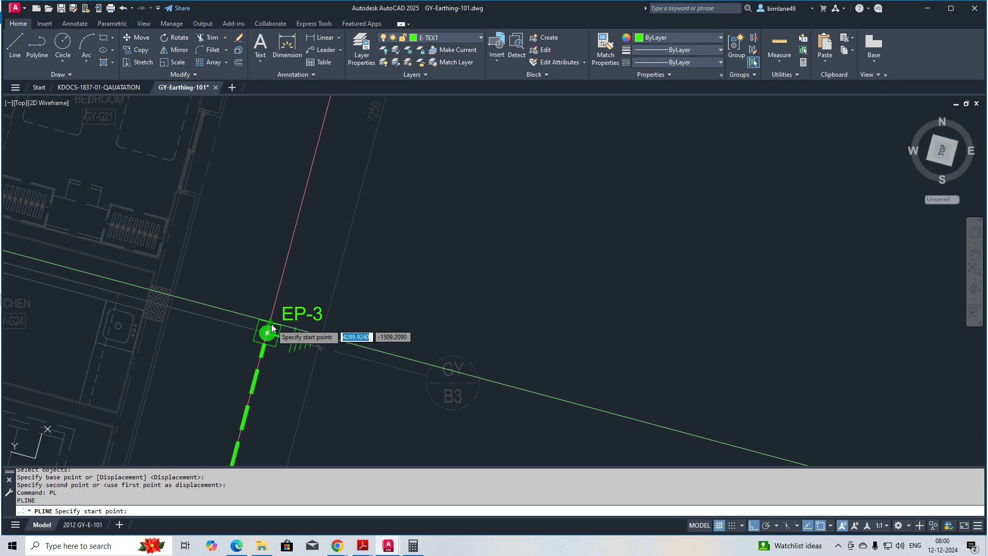
left_click(272, 328)
scroll(321, 188, "down", 4)
middle_click_drag(320, 189, 322, 243)
scroll(335, 177, "up", 4)
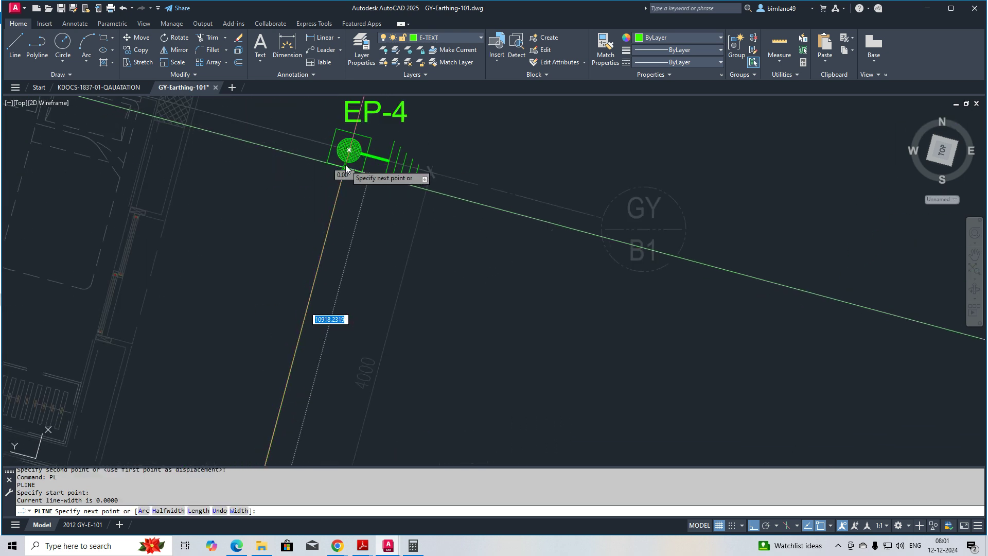
left_click(345, 165)
key("Escape")
Draw a short polyline, about 670 mm long, upward from the EP-4 earth pit in line with the tape route
middle_click_drag(358, 131, 332, 280)
key("space")
left_click(329, 283)
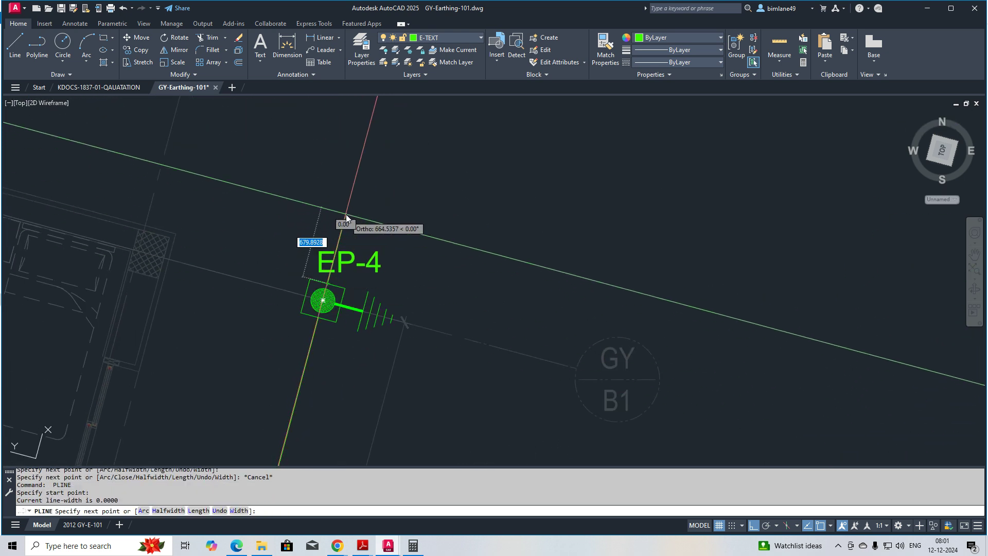
left_click(346, 218)
scroll(352, 226, "down", 4)
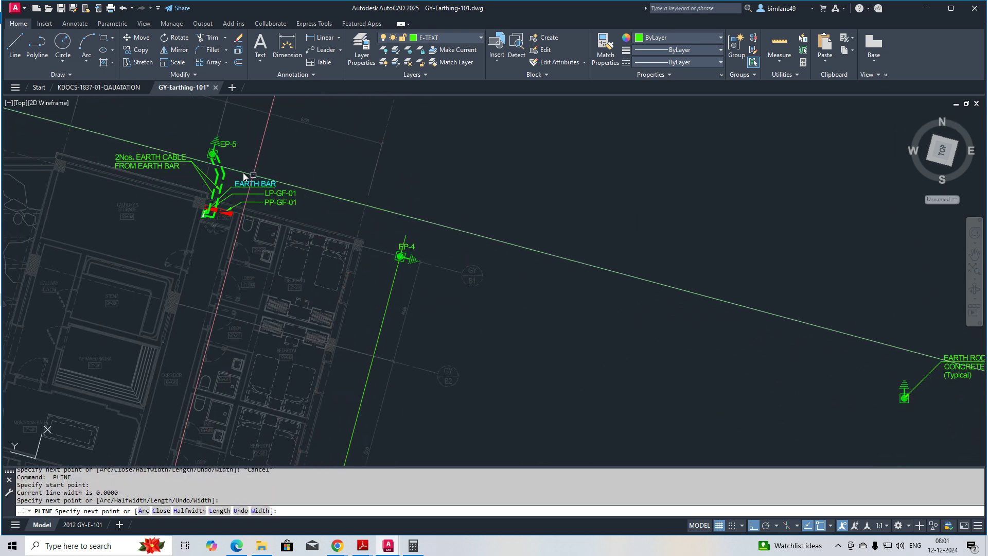
key("Escape")
Draw a polyline from the EP-5 earth pit parallel to the wall towards the corner above EP-4
scroll(245, 176, "up", 6)
key("Return")
left_click(212, 155)
scroll(459, 223, "down", 6)
scroll(460, 226, "up", 5)
left_click(499, 230)
key("Escape")
Fillet the EP-5 line and the short EP-4 line with zero radius into a sharp corner
type("F")
key("Return")
left_click(470, 222)
left_click(487, 299)
scroll(412, 307, "down", 6)
scroll(313, 288, "up", 4)
type("PL")
key("Return")
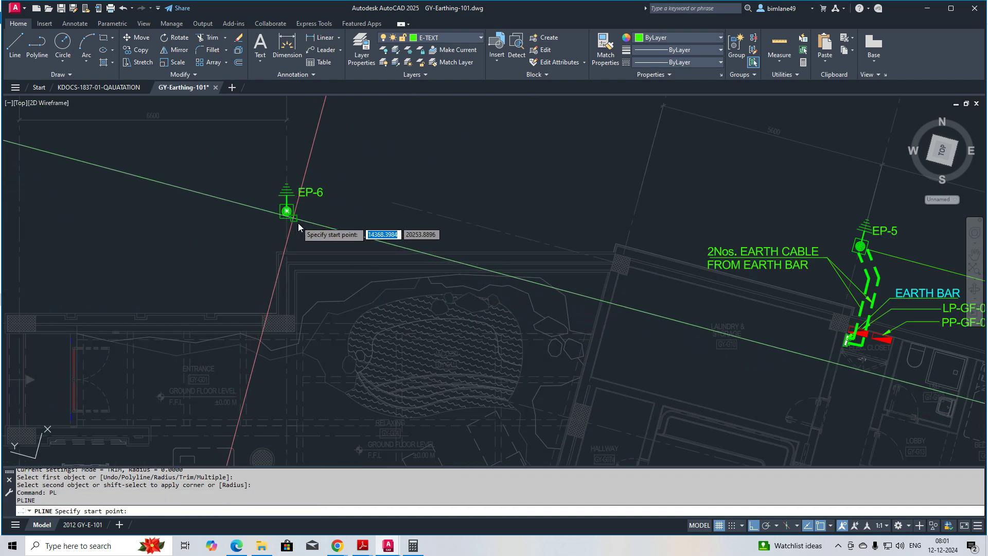
key("Escape")
key("Escape")
Realign the UCS to the horizontal outer wall line near EP-6, with the X axis along that line
type("ucs")
key("Return")
scroll(321, 240, "up", 4)
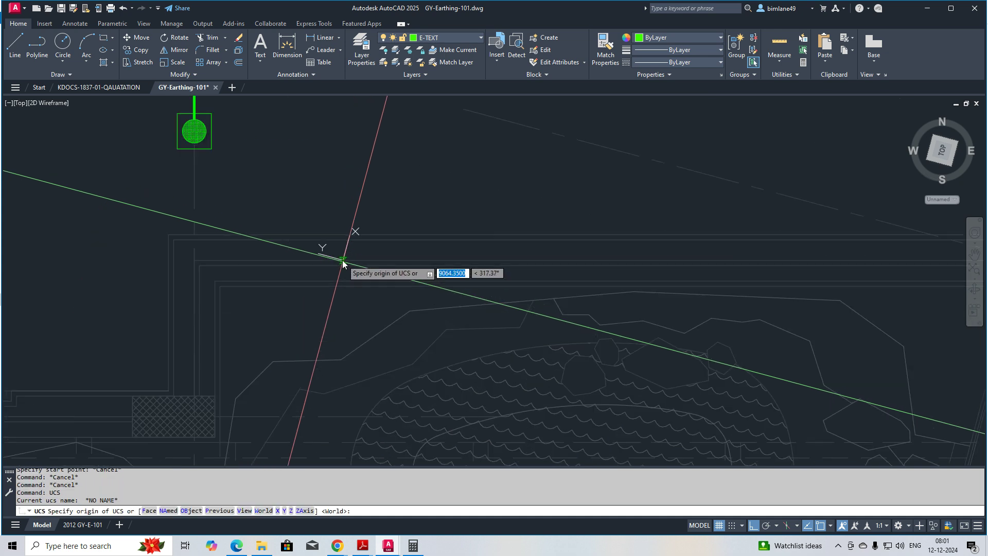
left_click(341, 235)
left_click(402, 233)
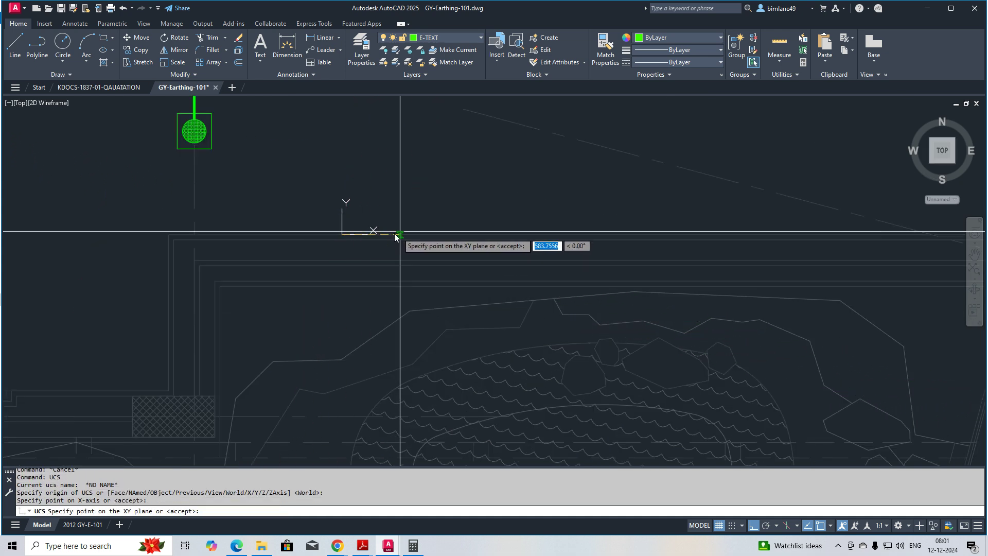
key("Return")
Draw a polyline from the EP-6 earth pit horizontally towards EP-5, ending with a slanted segment into the EP-5 pit
middle_click_drag(268, 221, 249, 336)
type("pl")
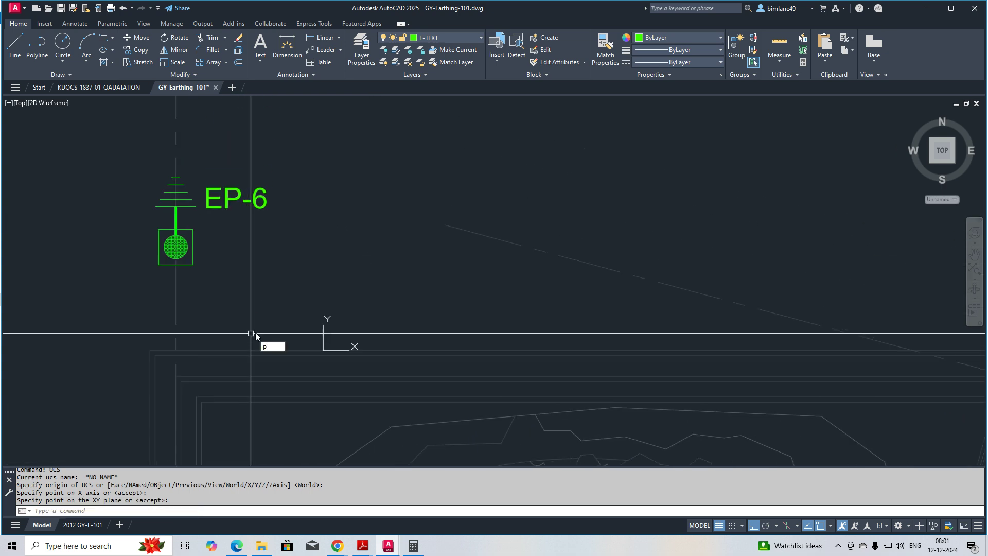
key("Return")
left_click(193, 248)
scroll(332, 304, "down", 3)
middle_click_drag(508, 299, 342, 287)
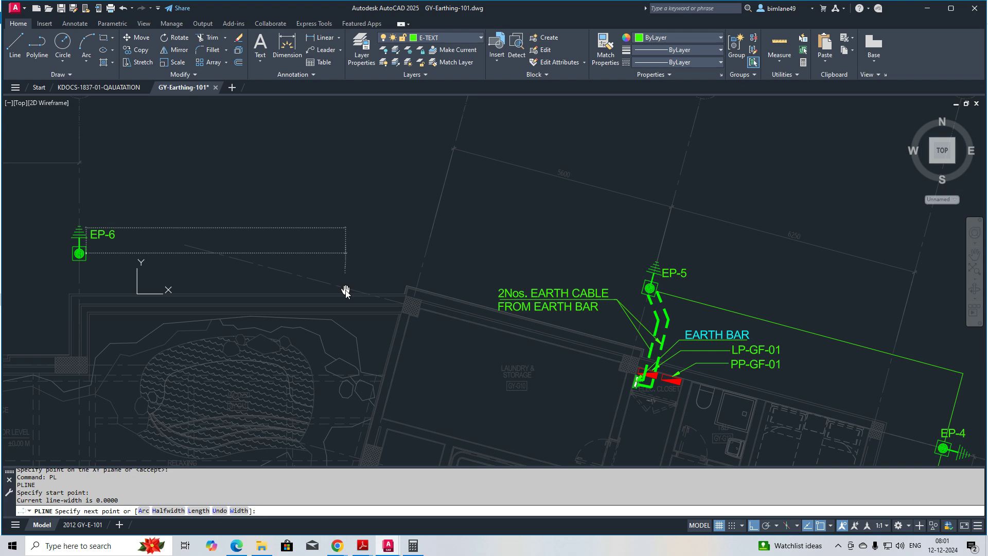
middle_click_drag(458, 282, 363, 285)
left_click(497, 267)
scroll(521, 288, "up", 4)
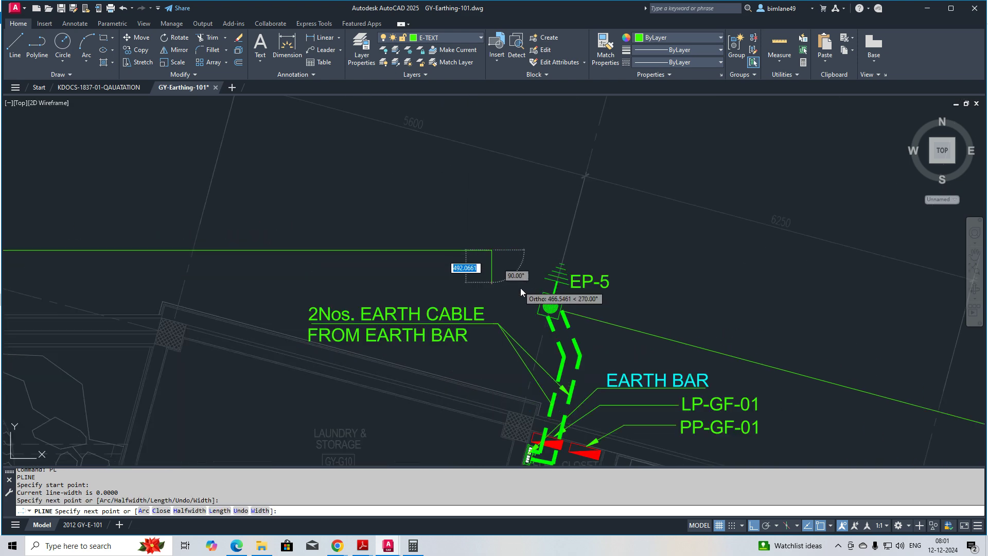
left_click(556, 311)
key("Escape")
Draw an orthogonal polyline from the EP-6 earth pit horizontally past the building corner and down to the EP-7 earth pit
scroll(463, 304, "down", 6)
scroll(412, 302, "down", 2)
middle_click_drag(319, 309, 476, 263)
scroll(408, 244, "up", 6)
key("Return")
left_click(406, 232)
scroll(308, 247, "down", 5)
scroll(273, 241, "up", 5)
left_click(251, 241)
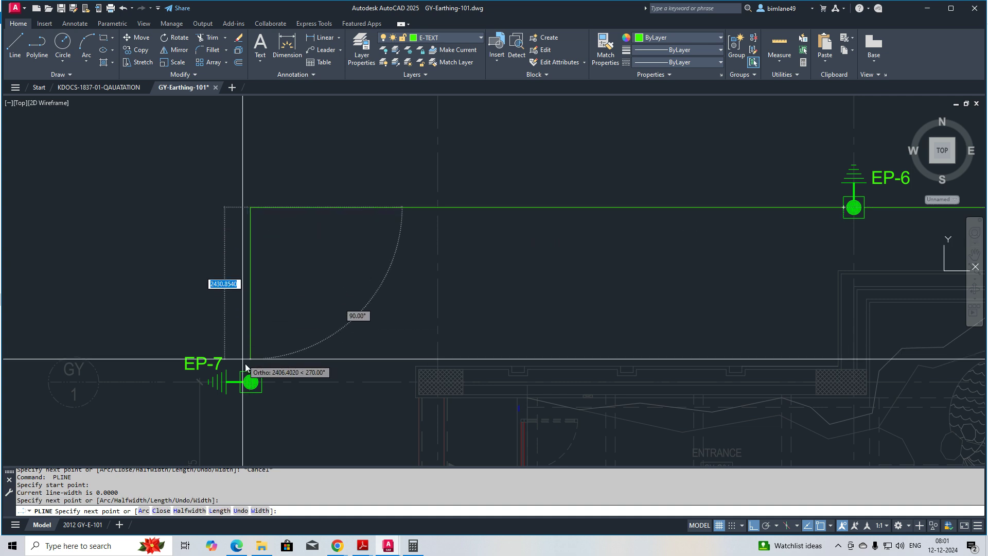
left_click(250, 371)
key("Escape")
Draw a vertical polyline from the EP-7 earth pit down to the EP-8 earth pit
middle_click_drag(261, 372, 304, 189)
key("Return")
middle_click_drag(308, 379, 298, 159)
left_click(284, 409)
key("Escape")
Draw a vertical polyline from the EP-8 earth pit down to the EP-9 earth pit
middle_click_drag(309, 402, 315, 221)
key("Return")
left_click(290, 248)
middle_click_drag(292, 359, 295, 151)
middle_click_drag(291, 309, 297, 221)
left_click(309, 326)
key("Escape")
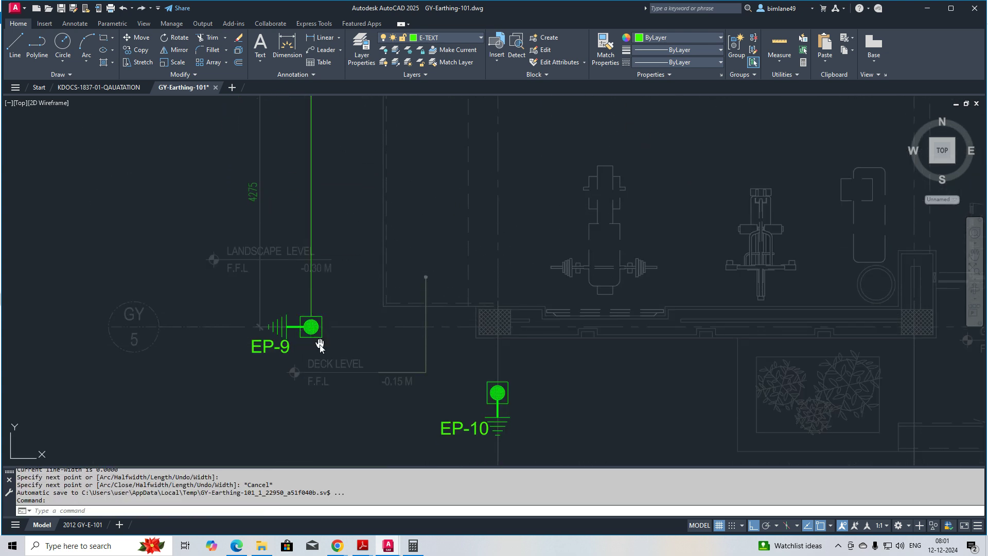
Draw an orthogonal polyline from the EP-9 earth pit down and across to the EP-10 earth pit
middle_click_drag(319, 343, 298, 306)
key("Return")
left_click(289, 299)
scroll(292, 368, "up", 2)
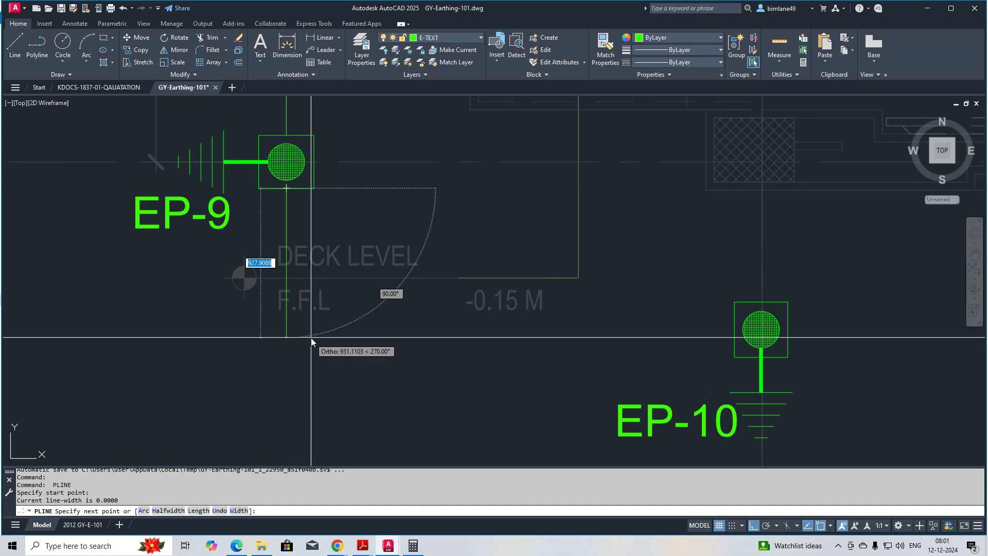
left_click(311, 338)
left_click(738, 338)
key("Escape")
Draw a polyline from the EP-10 earth pit horizontally towards EP-11 and down to the level of the EP-11 pit
scroll(737, 338, "down", 6)
middle_click_drag(683, 333, 232, 283)
scroll(316, 296, "up", 4)
key("Return")
left_click(277, 270)
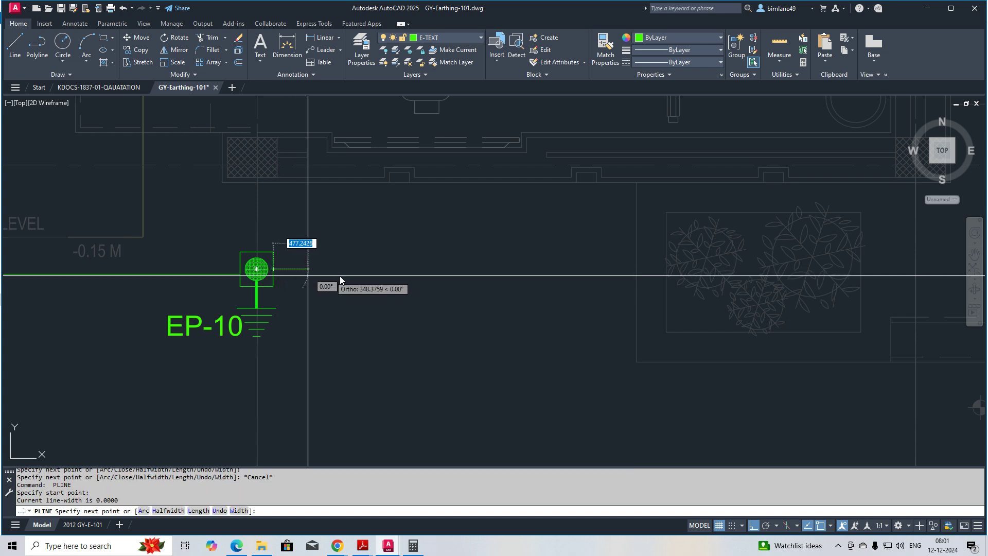
scroll(489, 291, "down", 4)
left_click(513, 288)
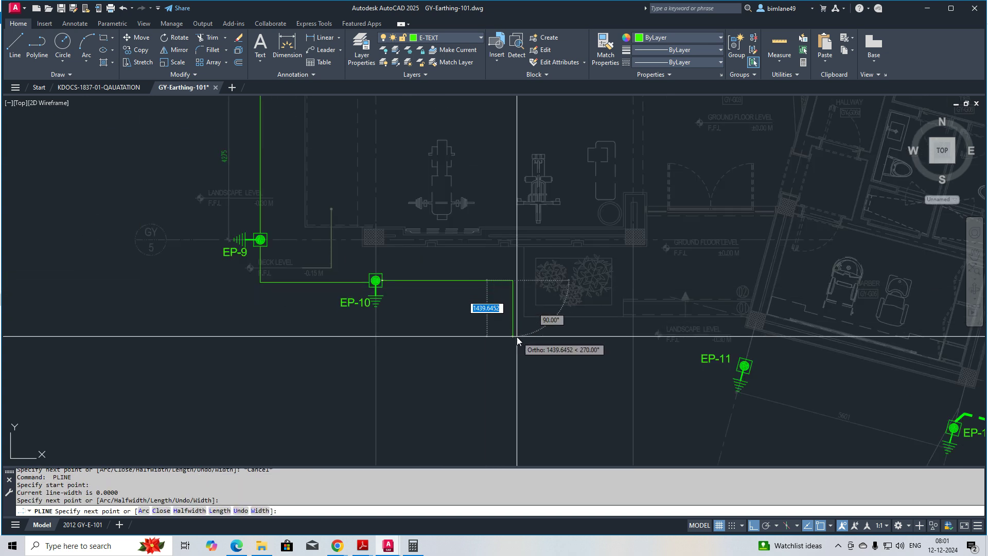
left_click(513, 366)
scroll(702, 372, "up", 6)
left_click(744, 366)
key("Escape")
Draw a horizontal polyline from the EP-11 earth pit back past the vertical leg of the EP-10 line
key("Return")
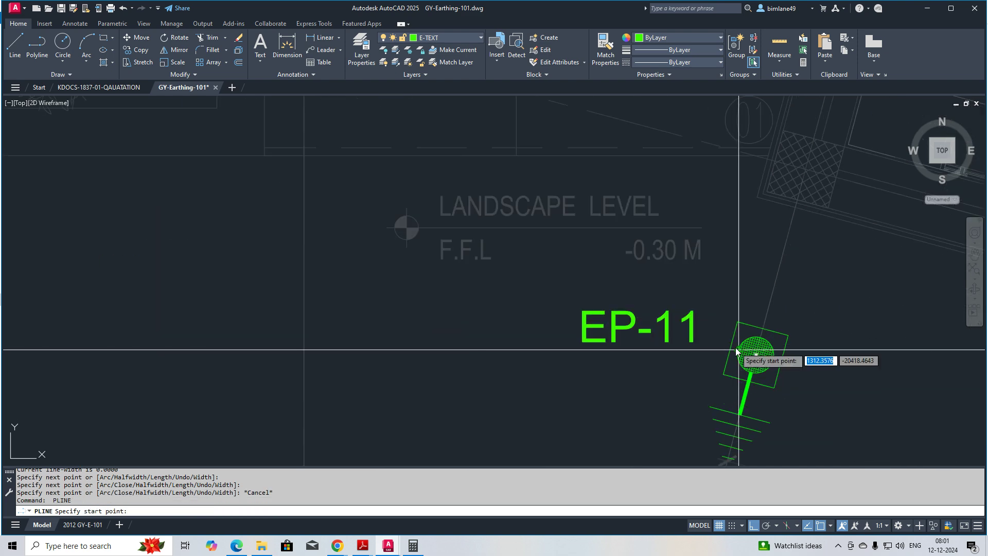
left_click(745, 366)
scroll(659, 360, "down", 6)
key("Escape")
Fillet the EP-10 line's vertical leg and the horizontal EP-11 line with zero radius into a sharp corner
type("f")
key("Return")
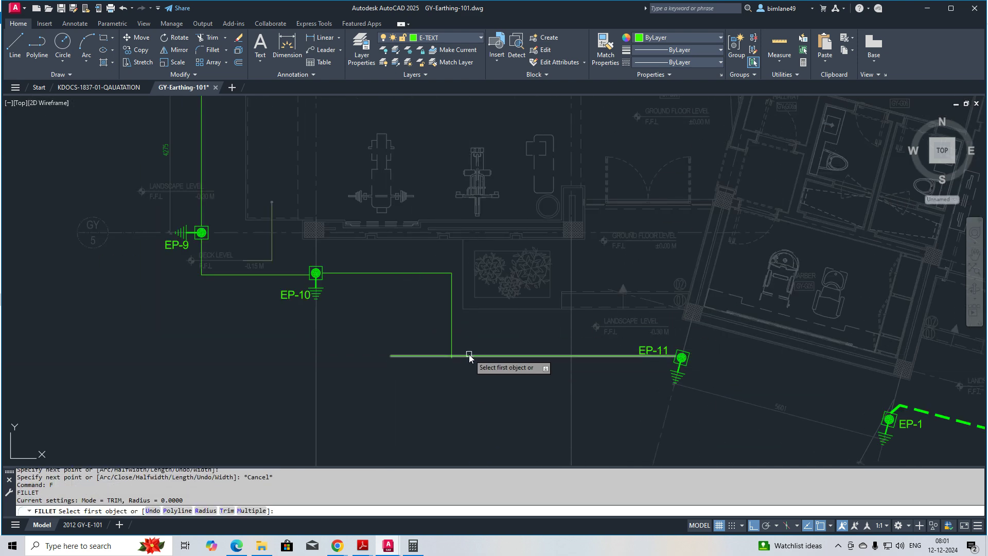
left_click(452, 345)
left_click(466, 356)
Draw a straight slanted polyline from the EP-11 earth pit to the EP-1 earth pit
middle_click_drag(539, 351, 333, 280)
middle_click_drag(520, 315, 410, 259)
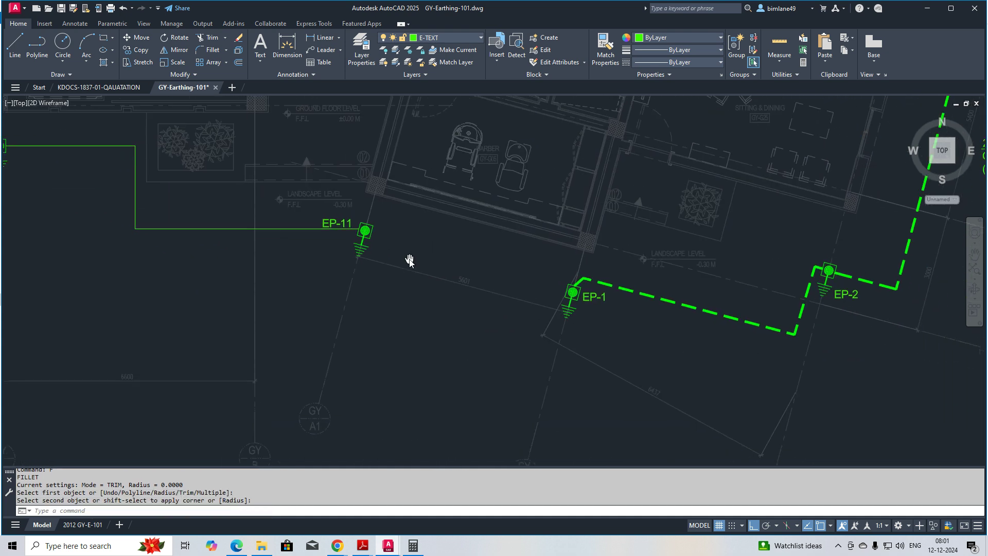
key("Escape")
type("pl")
key("Return")
scroll(371, 234, "up", 2)
left_click(371, 230)
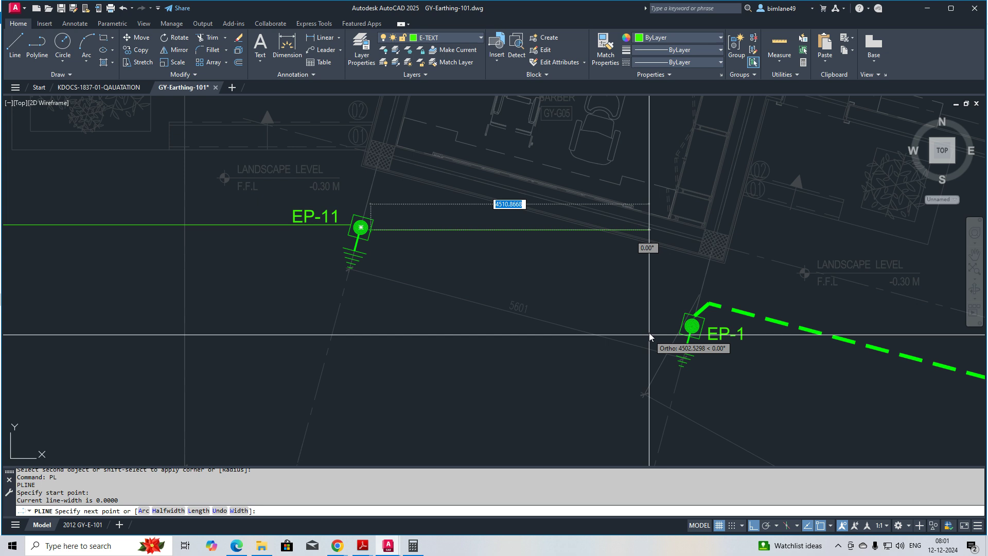
left_click(681, 326)
key("Escape")
Match the dashed EP-1 to EP-2 line's properties onto the lines linking EP-1, EP-11, EP-10 and EP-9
scroll(449, 306, "down", 3)
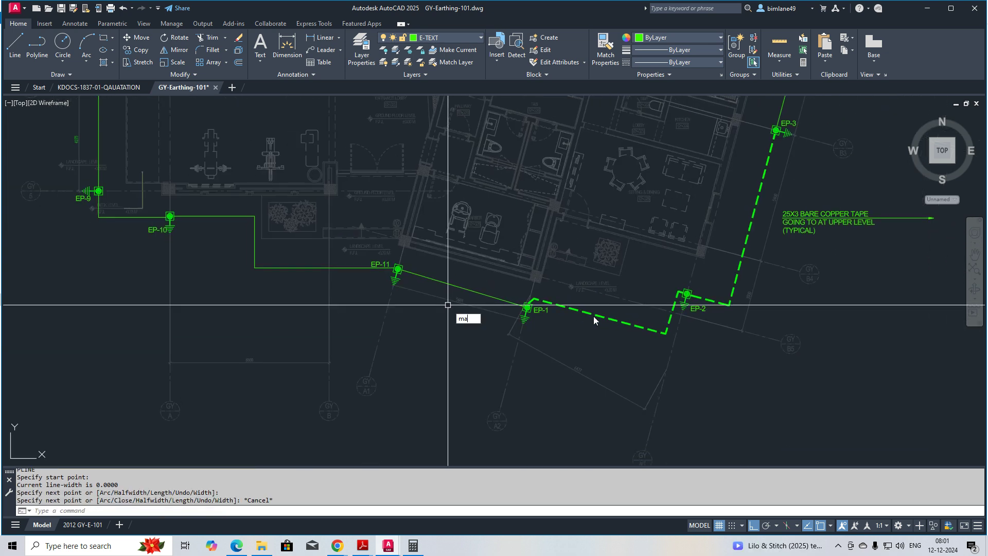
type("ma")
key("Return")
left_click(596, 317)
left_click(495, 300)
left_click(347, 269)
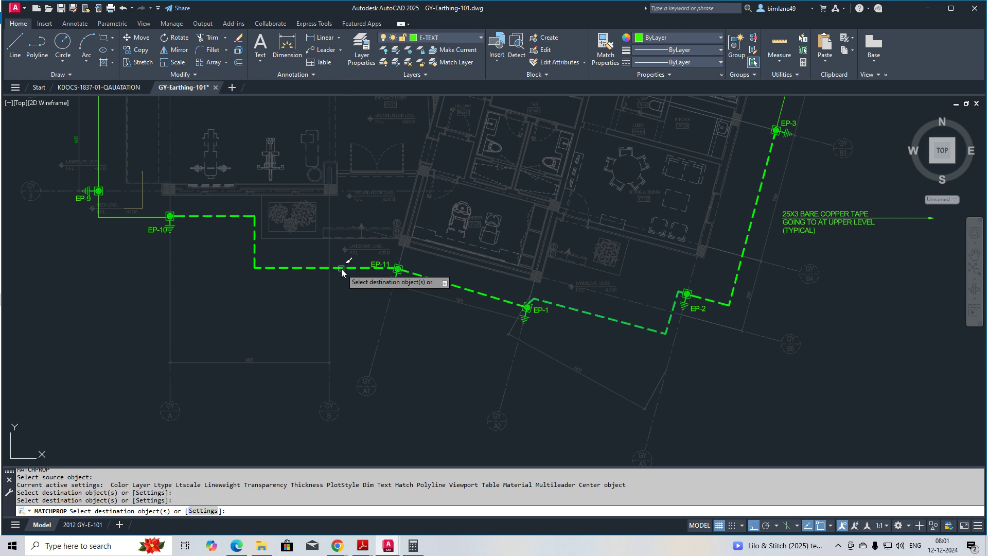
middle_click_drag(271, 277, 393, 338)
left_click(259, 282)
Apply the same dashed line properties to the lines linking EP-9, EP-8, EP-7 and EP-6
middle_click_drag(258, 280, 268, 389)
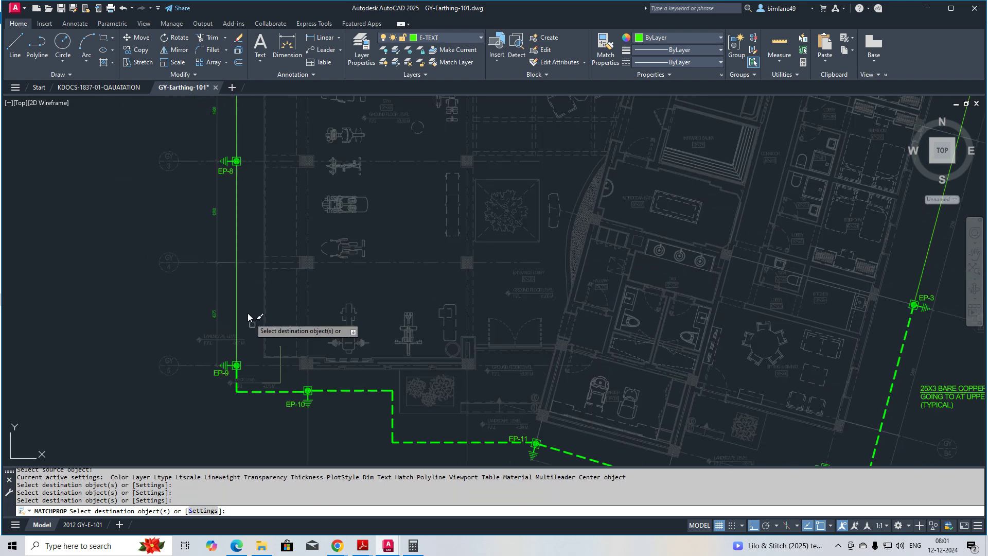
middle_click_drag(253, 148, 251, 275)
left_click(240, 245)
left_click(229, 231)
middle_click_drag(254, 158, 249, 278)
left_click(267, 199)
left_click(264, 149)
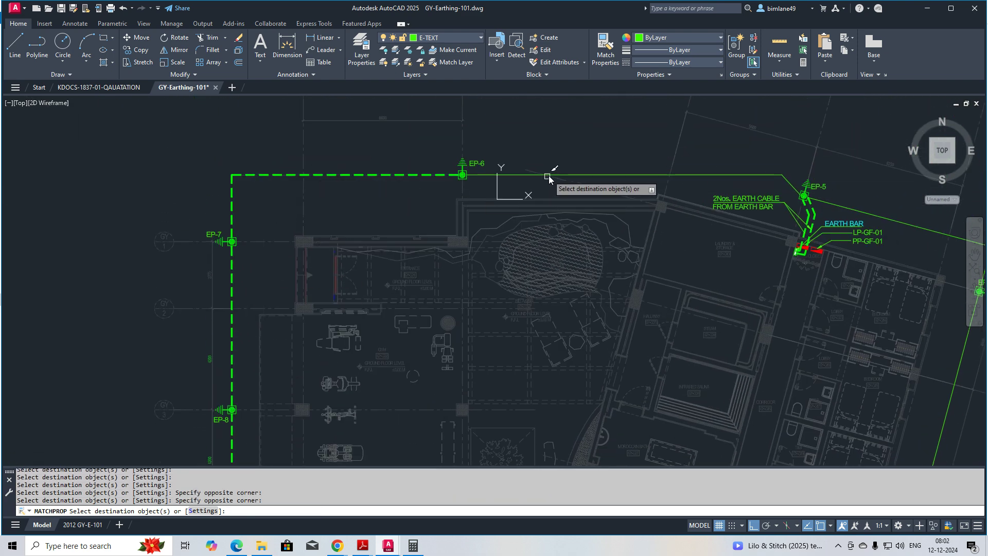
Apply the matched dashed properties to the remaining lines linking EP-6, EP-5, EP-4 and EP-3
middle_click_drag(560, 182, 347, 183)
left_click(586, 233)
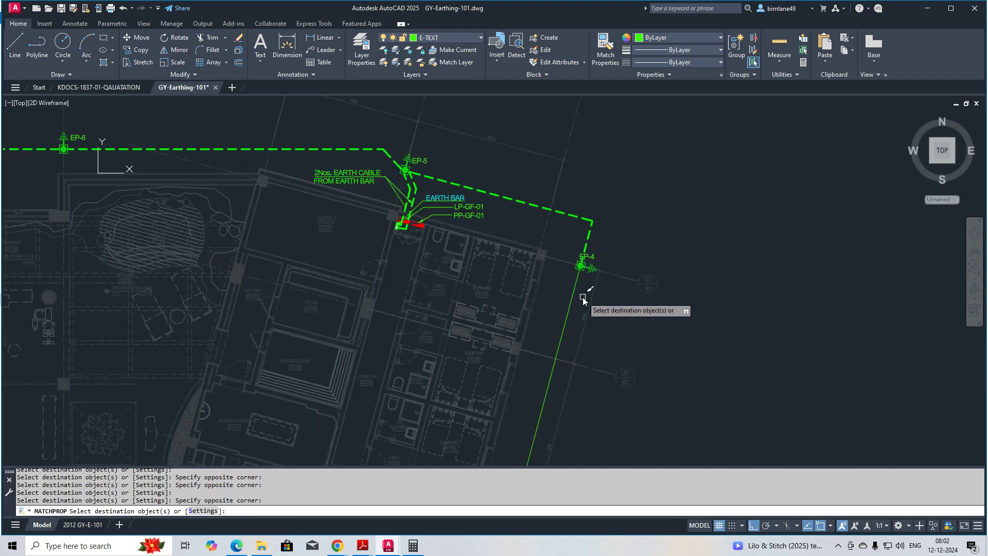
scroll(576, 300, "down", 2)
middle_click_drag(576, 300, 562, 183)
scroll(544, 296, "up", 3)
scroll(541, 288, "down", 3)
key("Escape")
Move the 25X3 BARE COPPER TAPE GOING TO AT UPPER LEVEL (TYPICAL) note above the dashed run between EP-7 and EP-6
scroll(543, 313, "up", 4)
type("m")
scroll(626, 312, "down", 2)
key("Escape")
scroll(526, 311, "up", 2)
type("m")
left_click(520, 301)
key("space")
left_click(456, 325)
scroll(534, 285, "down", 6)
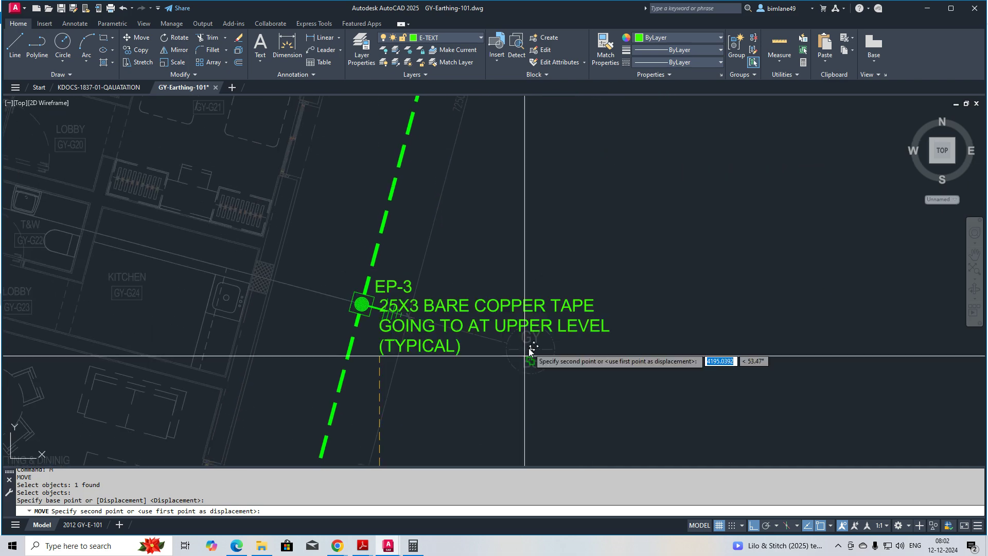
scroll(396, 268, "up", 3)
key("F8")
scroll(304, 240, "up", 3)
key("Escape")
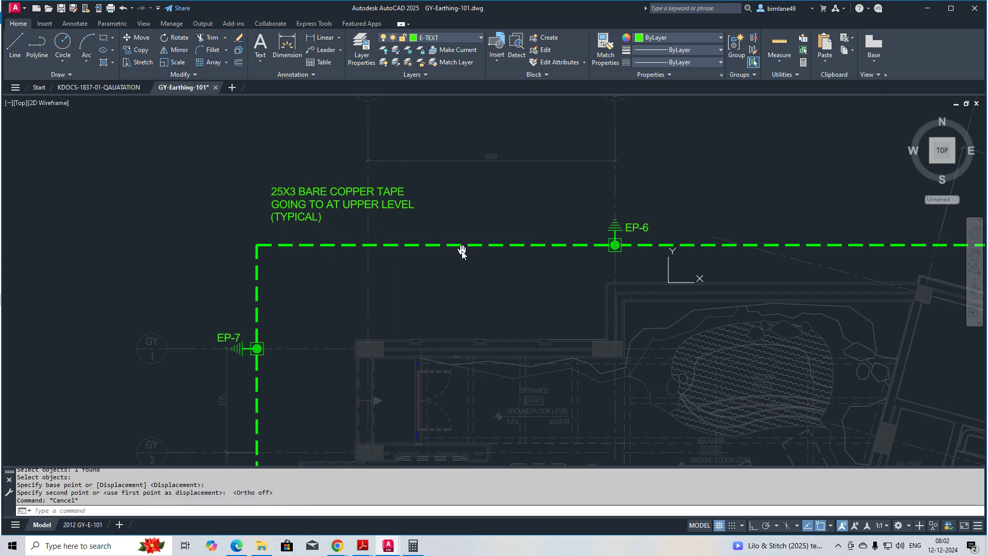
Draw a right-angled leader from the dashed line between EP-7 and EP-6 up to the copper tape note, without annotation text
middle_click_drag(463, 249, 404, 218)
type("le")
key("Return")
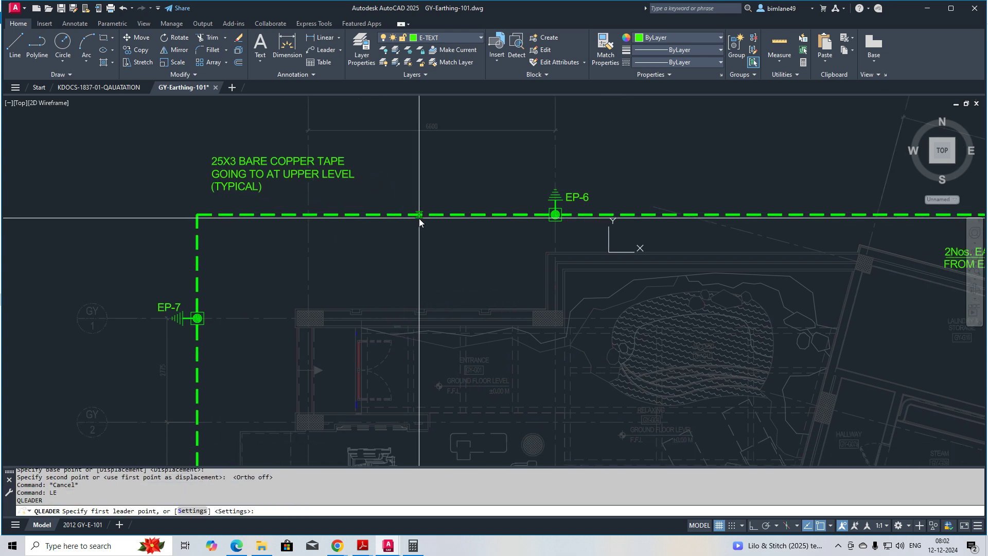
left_click(419, 218)
key("F8")
scroll(426, 165, "up", 4)
left_click(425, 160)
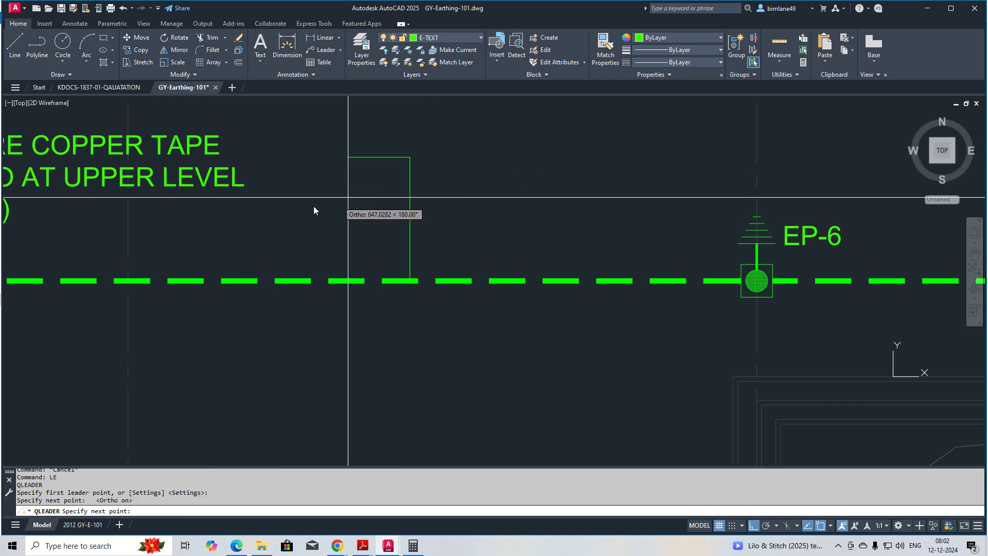
left_click(218, 222)
scroll(309, 237, "down", 5)
key("Escape")
key("Escape")
Match the properties of the spare solid green line outside the plan onto the new copper tape leader
type("ma")
key("Return")
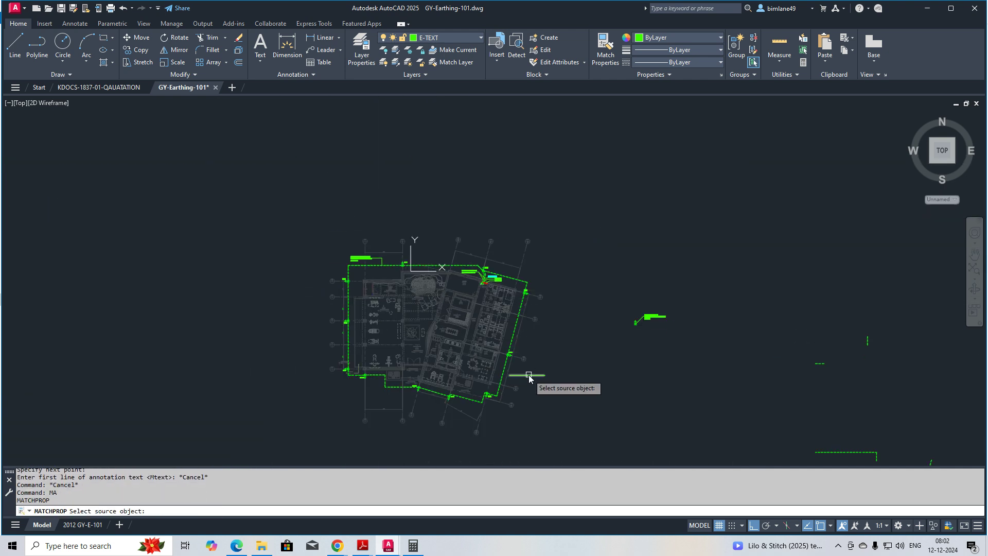
scroll(386, 262, "up", 4)
left_click(377, 241)
left_click(349, 251)
key("Escape")
key("Escape")
Erase the spare solid green line lying outside the plan near EP-3
scroll(360, 252, "down", 3)
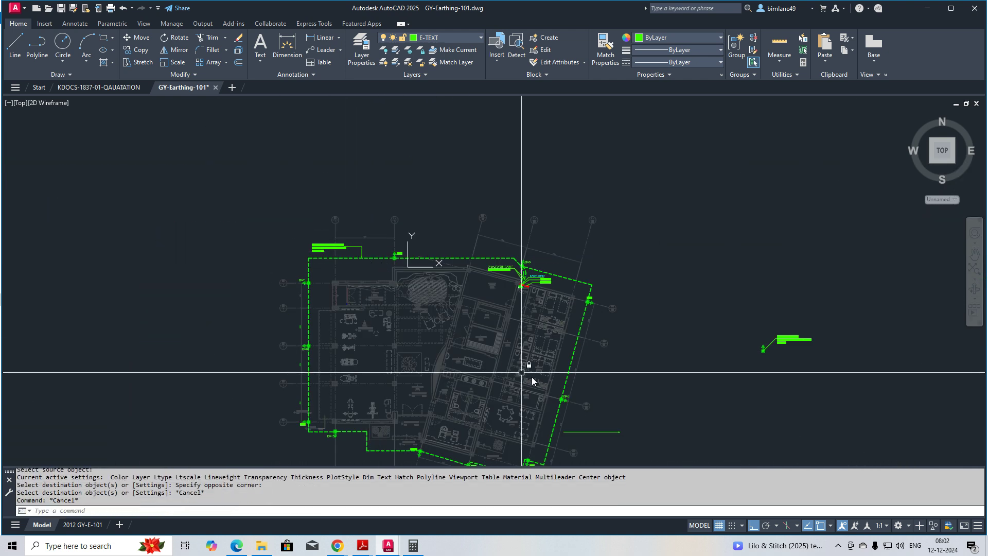
middle_click_drag(533, 377, 469, 302)
type("e")
key("Return")
left_click(542, 359)
left_click(536, 354)
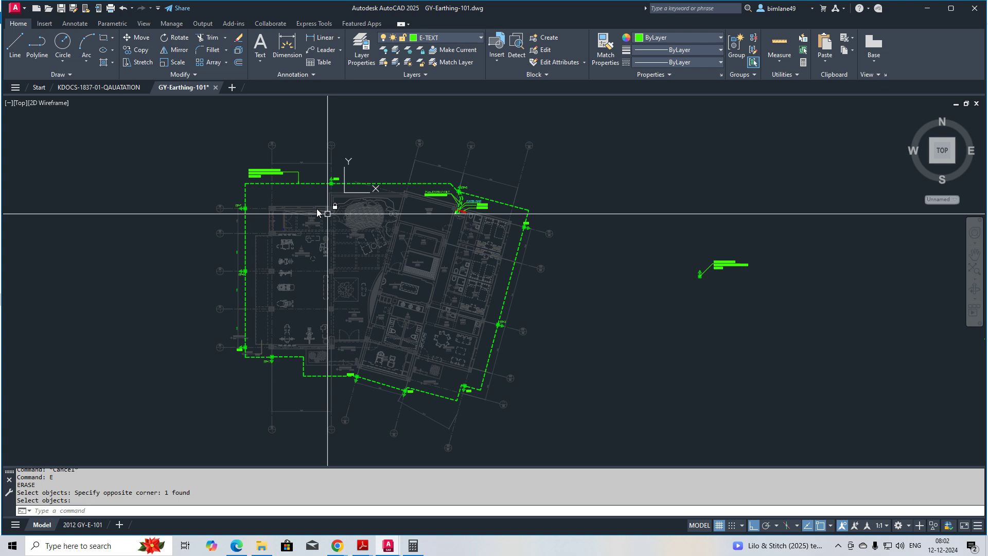
Inspect the copper tape note and its leader in relation to the surrounding loop
scroll(331, 215, "up", 5)
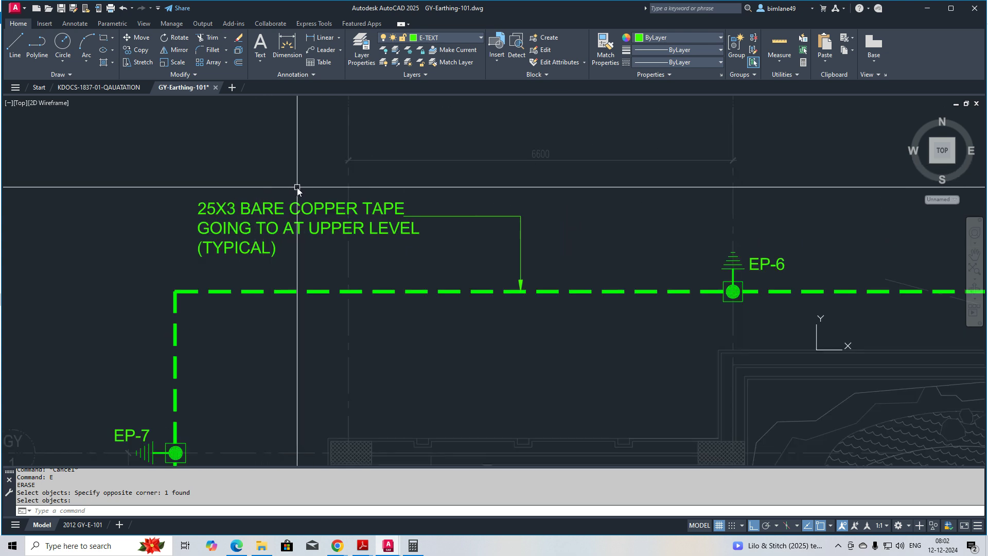
scroll(353, 278, "down", 7)
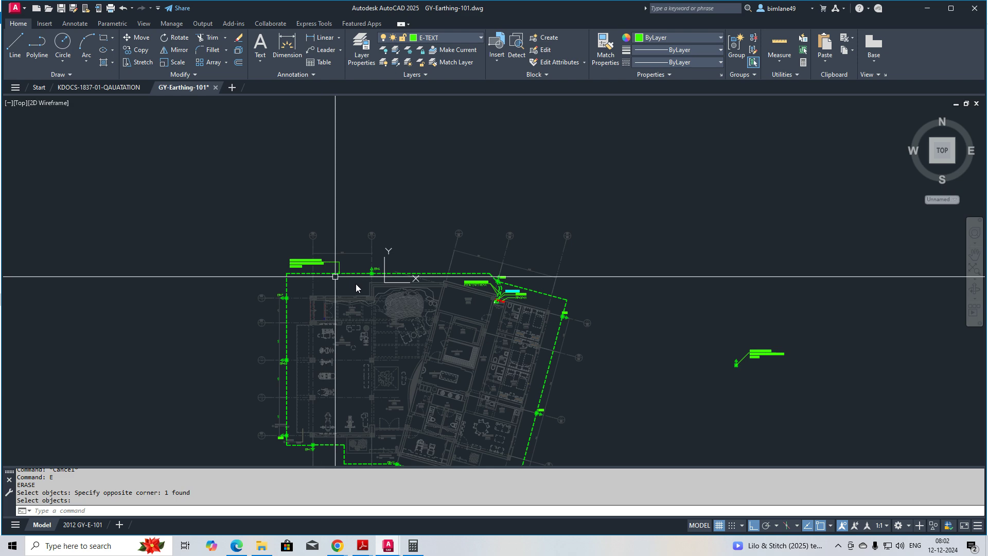
middle_click_drag(331, 273, 347, 225)
scroll(502, 212, "up", 10)
scroll(393, 246, "down", 8)
scroll(387, 250, "down", 4)
scroll(570, 295, "up", 8)
middle_click_drag(540, 272, 441, 281)
left_click(629, 192)
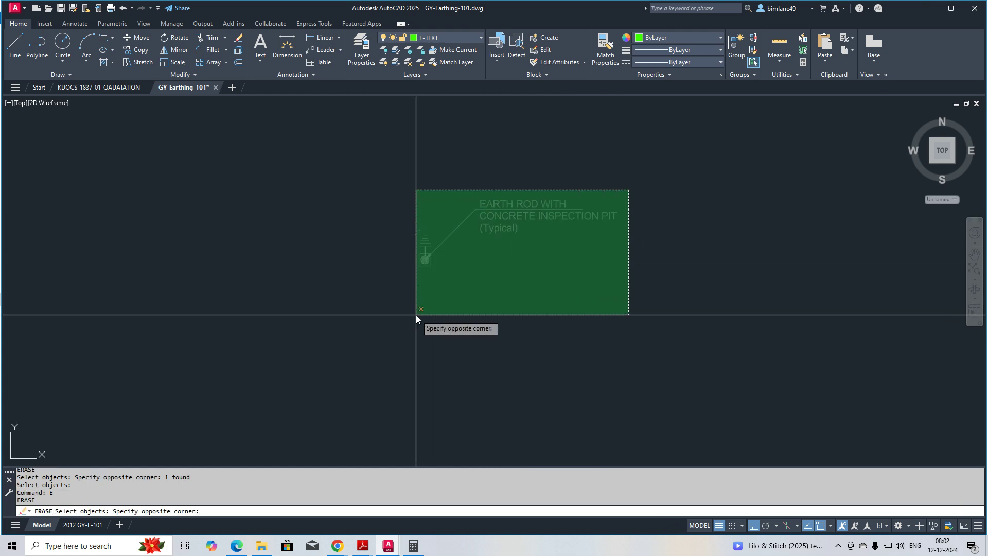
key("Escape")
key("Escape")
Erase the spare earth rod with its CONCRETE INSPECTION PIT note and the leftover dashed line pieces outside the plan
scroll(503, 294, "down", 6)
middle_click_drag(522, 316, 522, 295)
scroll(327, 247, "up", 8)
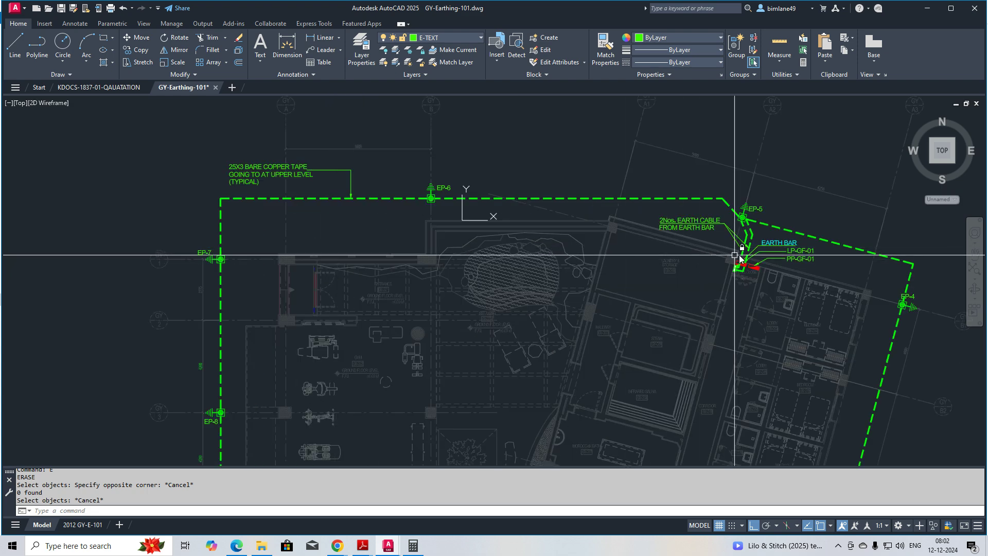
middle_click_drag(739, 261, 329, 209)
scroll(329, 209, "down", 4)
type("e")
left_click(518, 236)
left_click(766, 362)
key("space")
type("e")
left_click(826, 260)
left_click(937, 395)
key("space")
Add a vertical linear dimension between the EP-7 and EP-8 earth pits, placed outside the existing grid dimensions
scroll(332, 206, "up", 7)
scroll(340, 203, "down", 1)
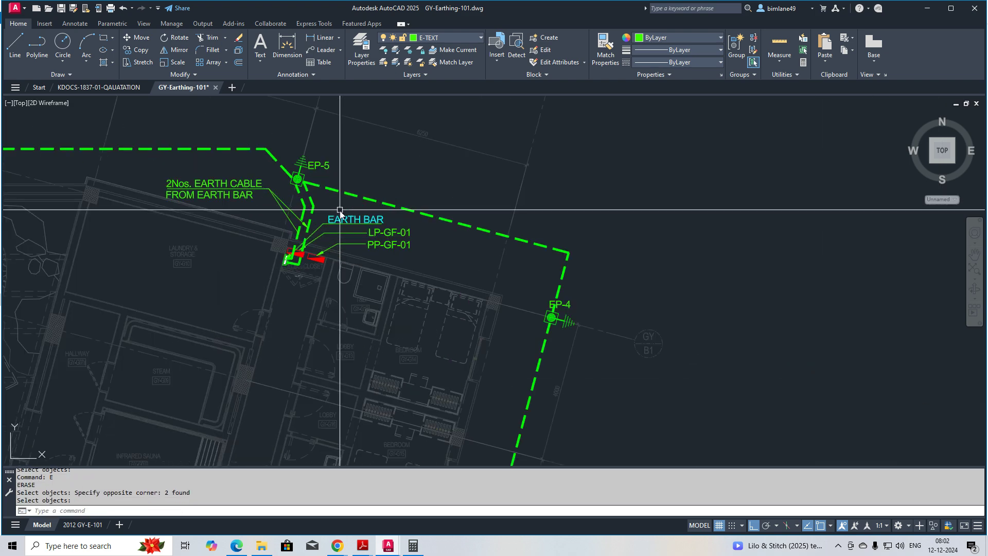
scroll(404, 229, "down", 4)
middle_click_drag(291, 244, 467, 239)
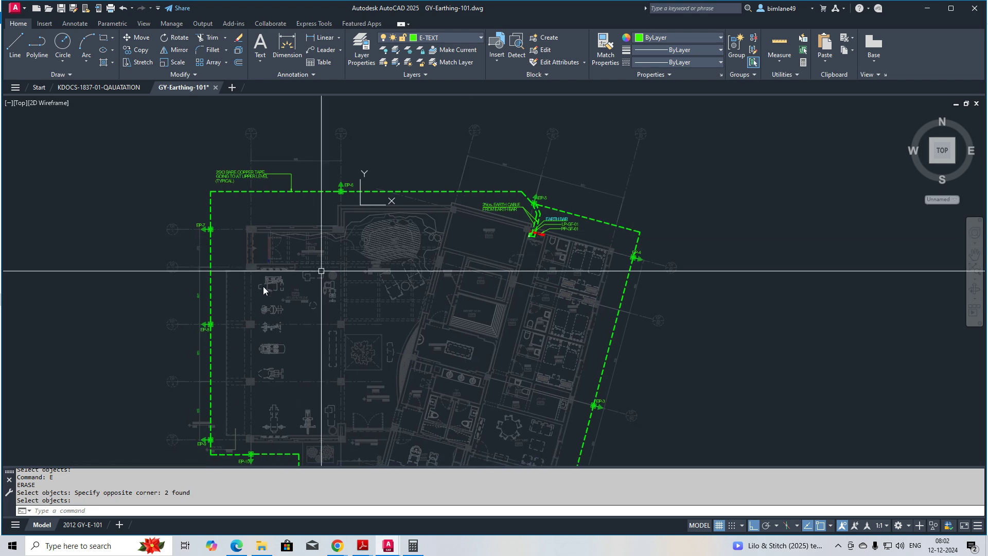
scroll(198, 306, "up", 4)
type("DLI")
key("Return")
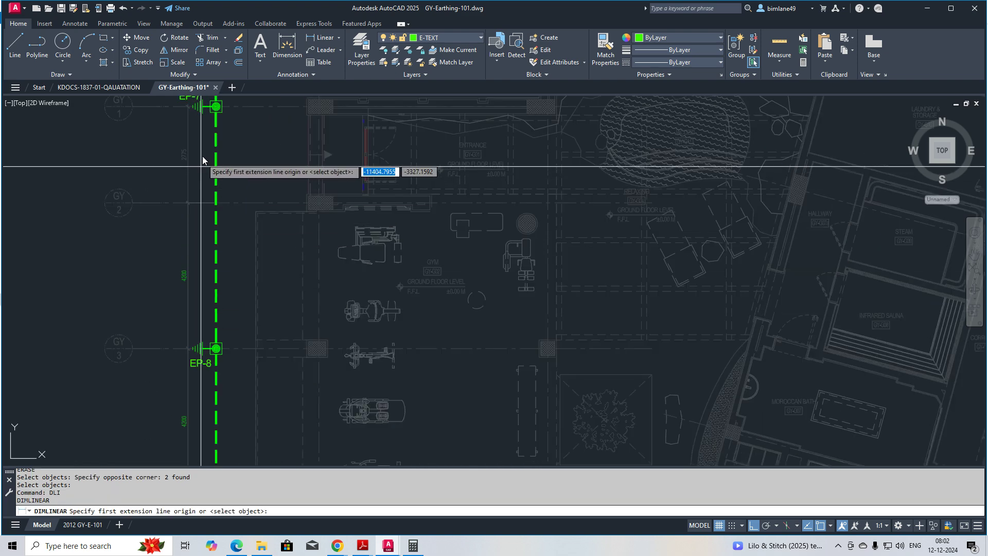
scroll(200, 115, "up", 2)
left_click(205, 102)
middle_click_drag(205, 364, 221, 244)
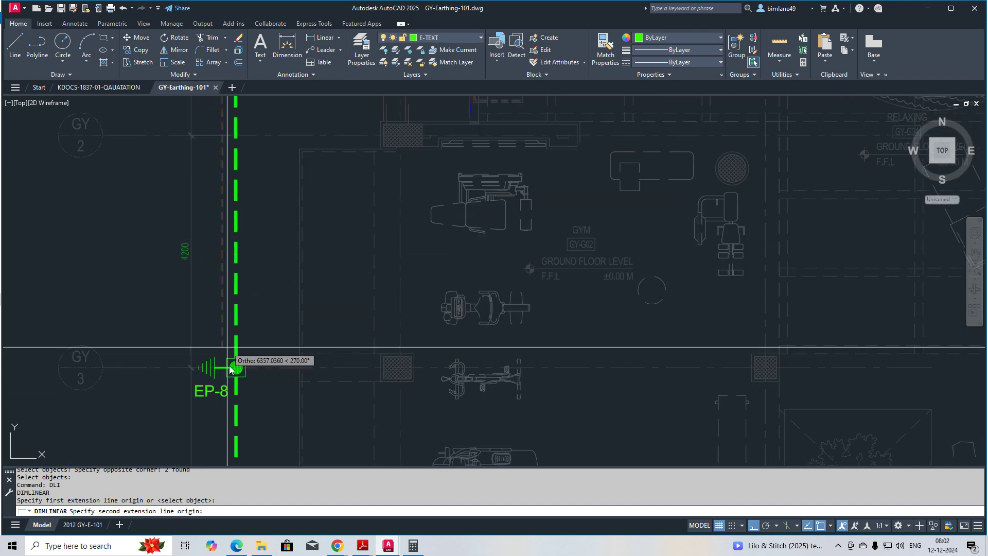
left_click(223, 373)
left_click(159, 338)
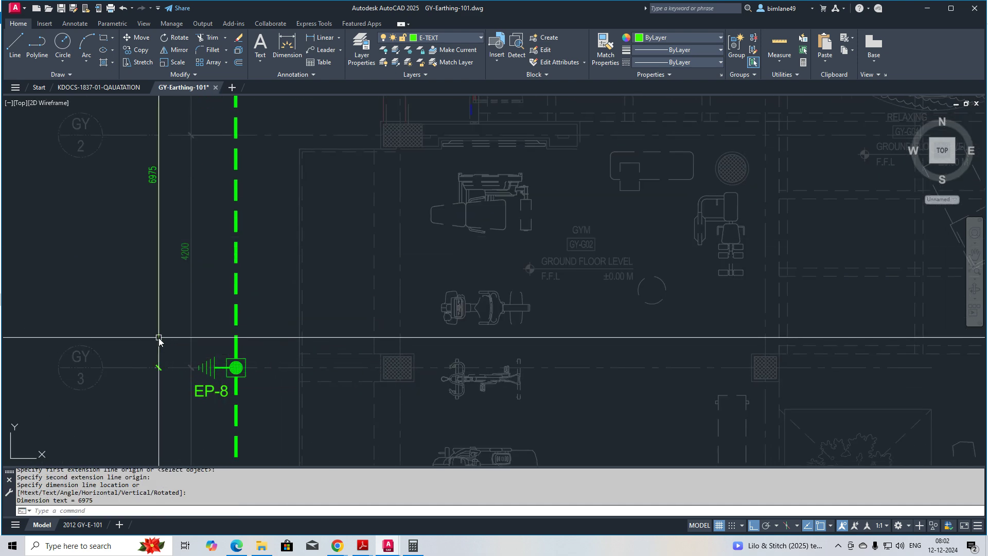
Add a vertical linear dimension between EP-8 and EP-9, in line with the EP-7 to EP-8 dimension
middle_click_drag(201, 368, 241, 330)
scroll(228, 344, "down", 5)
scroll(241, 301, "up", 5)
key("Return")
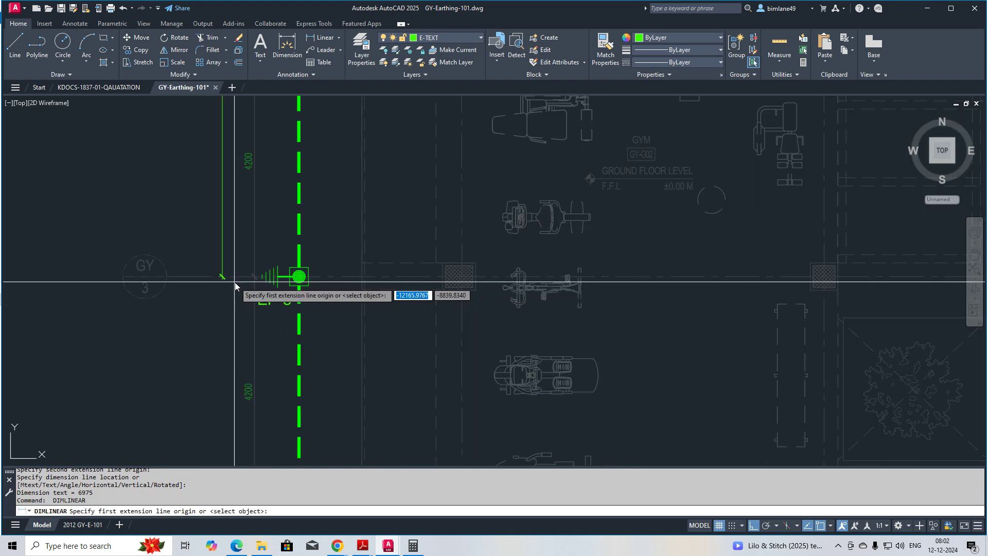
left_click(246, 277)
middle_click_drag(241, 381, 244, 275)
middle_click_drag(266, 412, 259, 315)
scroll(238, 393, "up", 1)
left_click(240, 352)
scroll(231, 376, "down", 2)
mouse_move(230, 276)
middle_mouse_down()
mouse_move(227, 396)
mouse_move(243, 276)
middle_mouse_up()
left_click(216, 211)
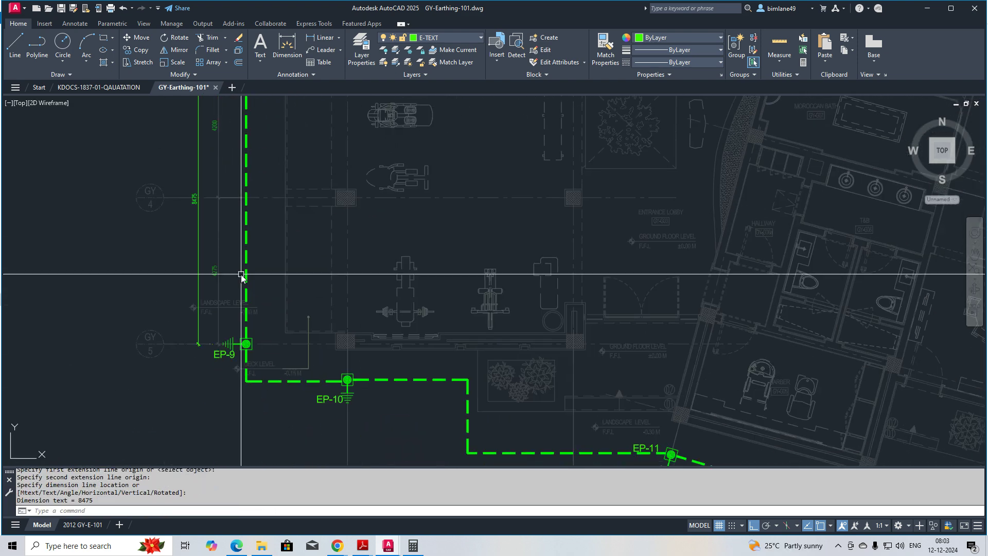
Dimension the horizontal distance between EP-9 and EP-10, placing the dimension below the dashed line
scroll(241, 343, "up", 2)
key("space")
left_click(248, 340)
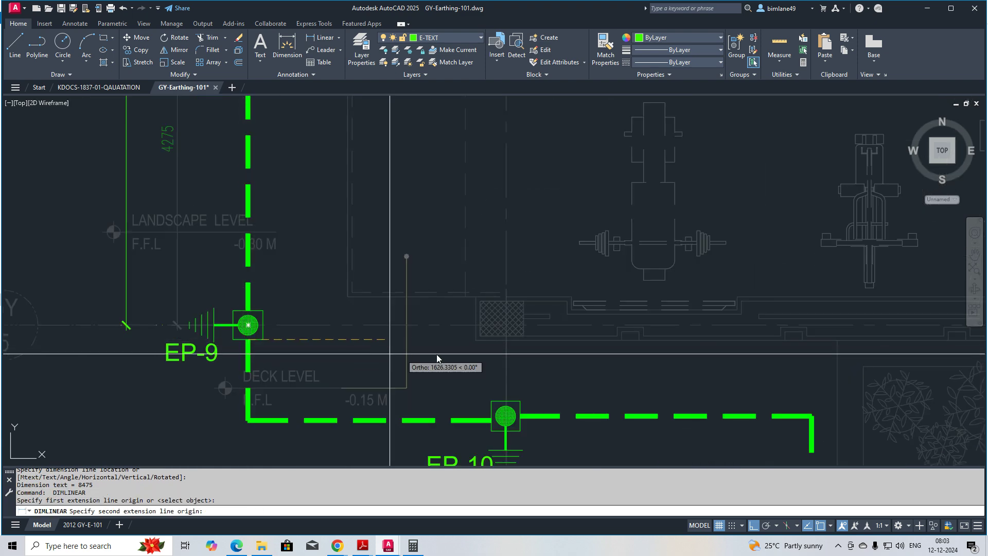
left_click(506, 340)
middle_click_drag(433, 422, 422, 305)
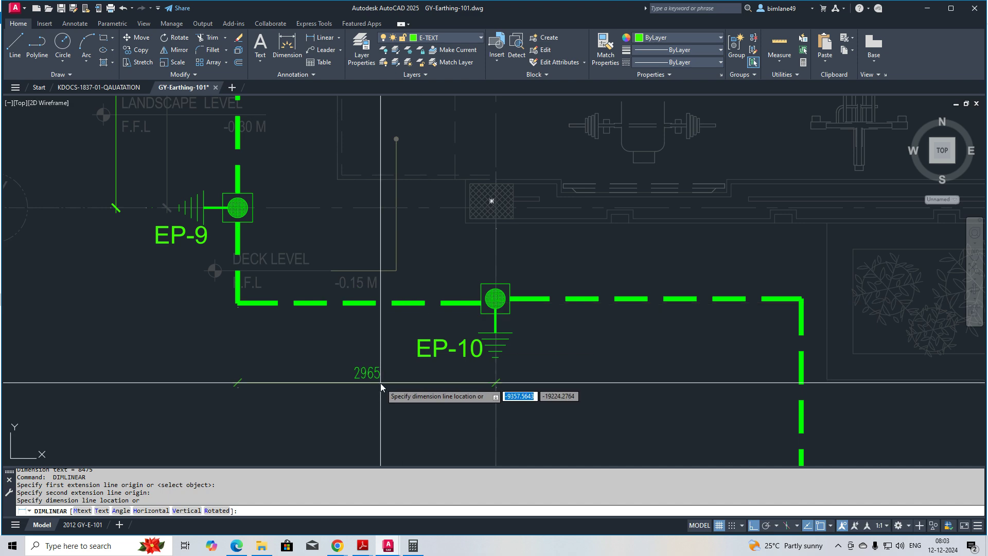
left_click(381, 384)
Review the dashed loop around the plan, the copper tape note and the earth bar connections at the electrical closet
scroll(617, 389, "down", 1)
middle_click_drag(620, 390, 323, 275)
middle_click_drag(266, 323, 270, 361)
middle_click_drag(501, 361, 148, 284)
scroll(327, 336, "down", 8)
middle_click_drag(390, 255, 392, 331)
scroll(400, 283, "down", 4)
scroll(411, 258, "up", 8)
middle_click_drag(198, 286, 418, 278)
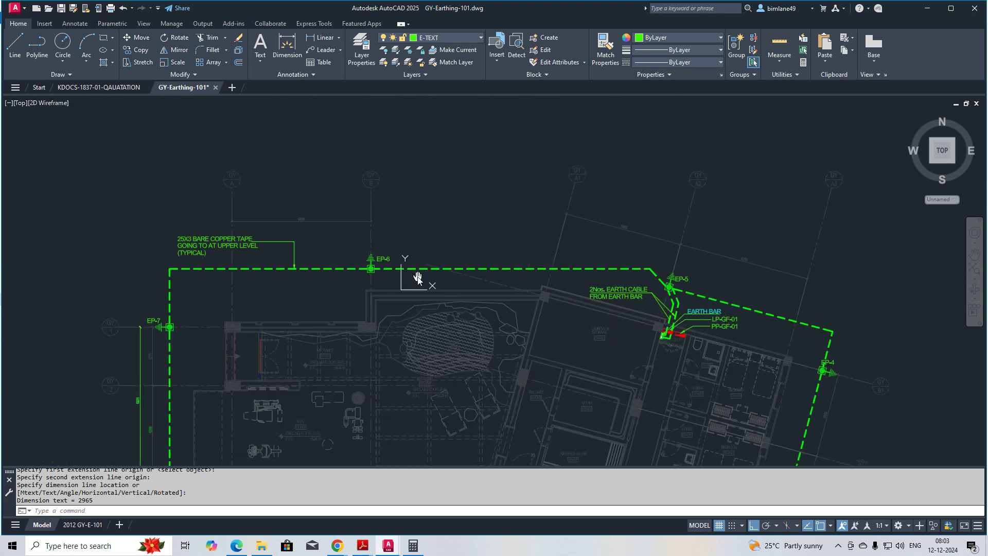
scroll(168, 266, "up", 4)
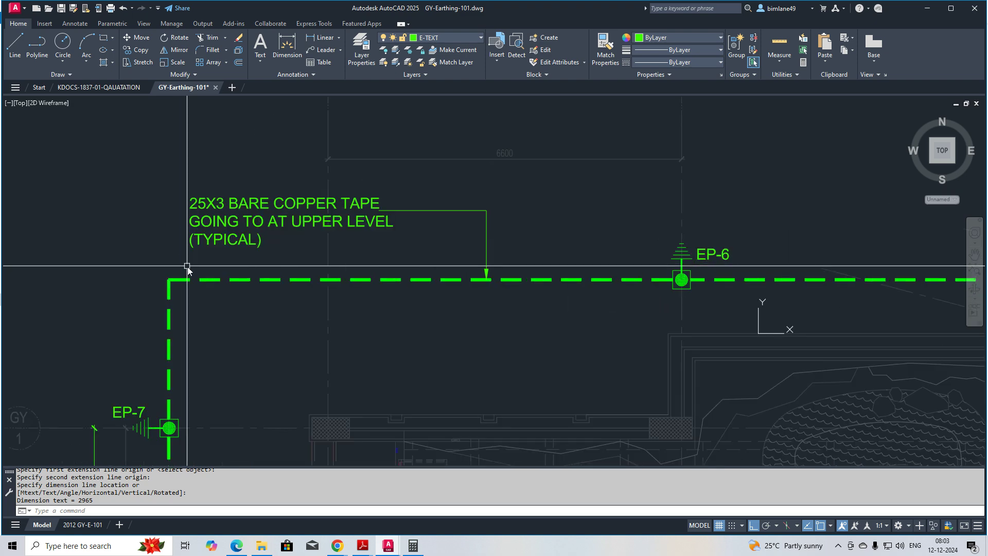
scroll(193, 272, "down", 4)
middle_click_drag(441, 297, 291, 214)
scroll(558, 259, "up", 7)
middle_click_drag(490, 251, 389, 330)
scroll(375, 338, "up", 5)
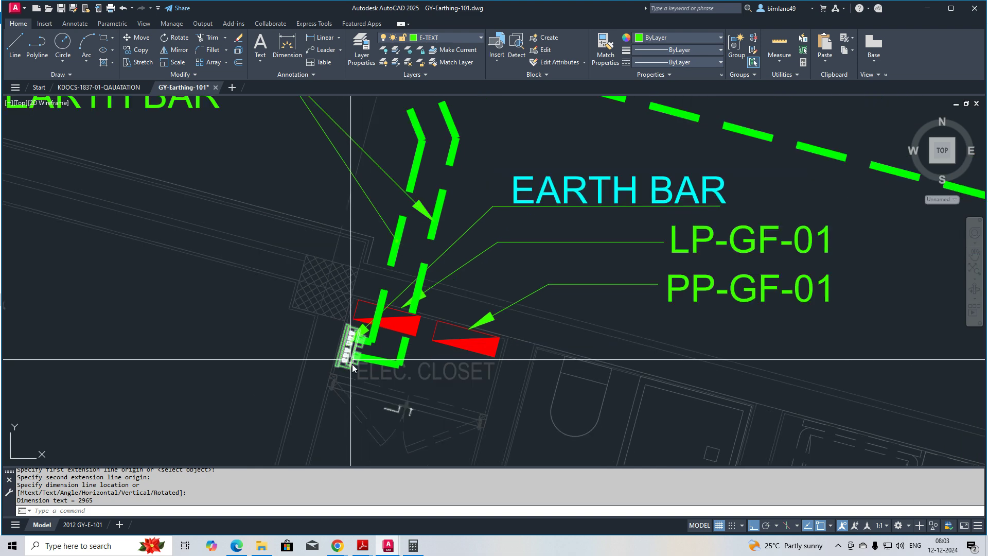
scroll(375, 368, "down", 2)
middle_click_drag(414, 276, 421, 349)
scroll(439, 209, "down", 5)
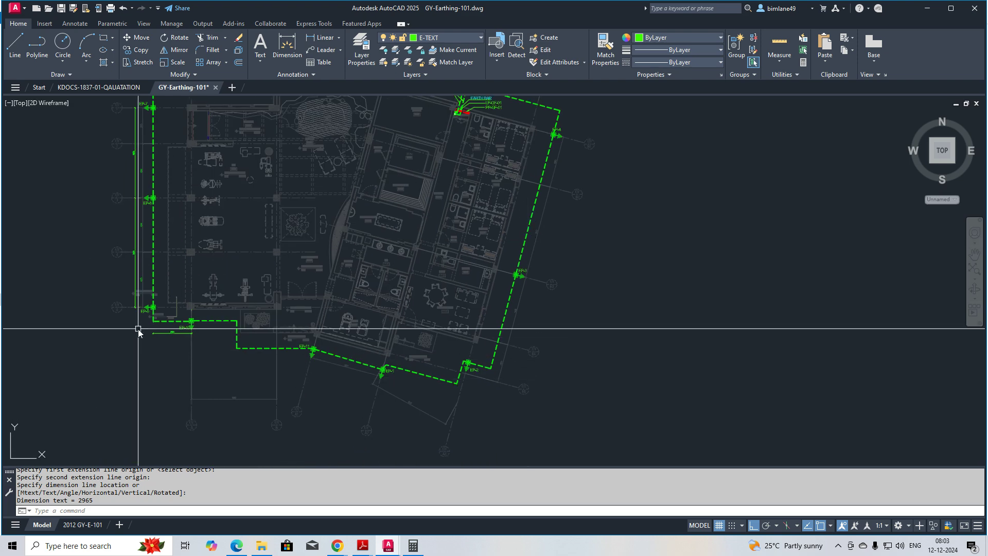
Erase the horizontal dimension between EP-9 and EP-10
scroll(172, 335, "up", 3)
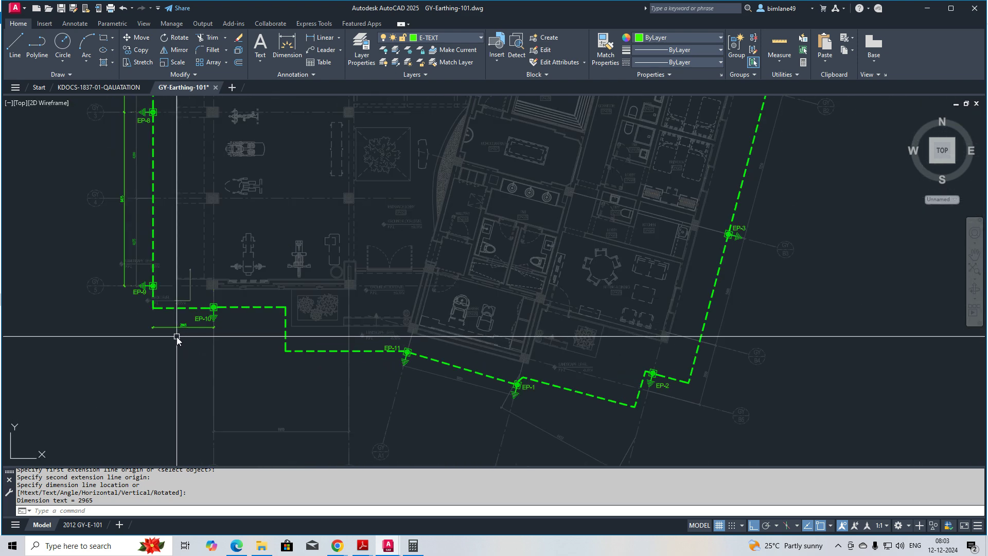
left_click(176, 326)
scroll(241, 381, "down", 5)
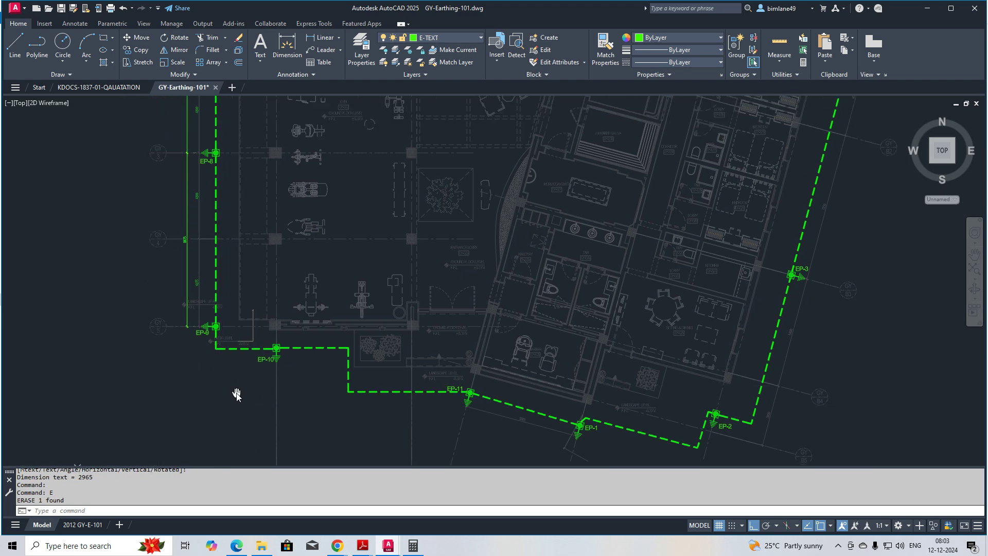
Check the completed earthing layout, including the whole dashed loop and the earth bar cables running to EP-5
scroll(355, 273, "up", 5)
scroll(359, 271, "down", 5)
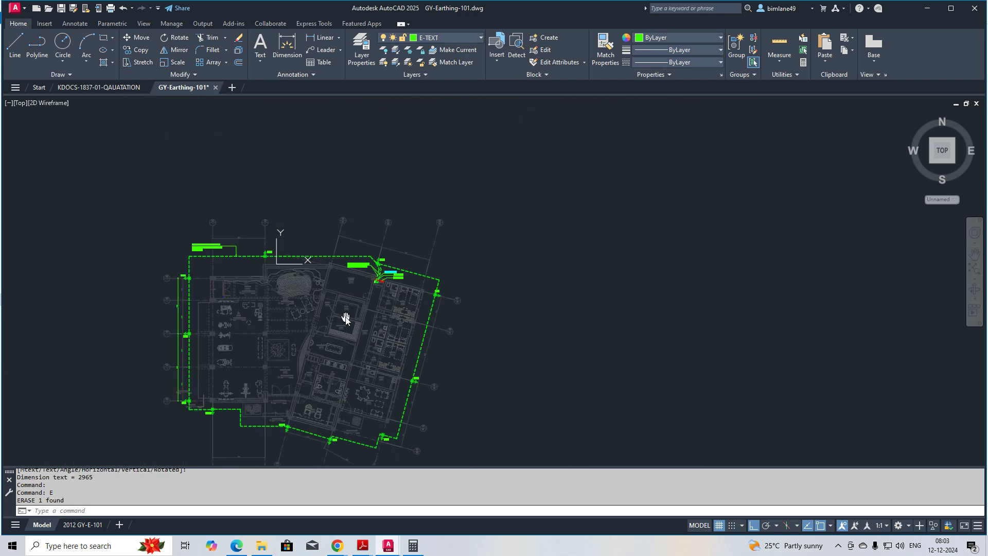
mouse_move(342, 276)
middle_mouse_down()
mouse_move(472, 283)
mouse_move(367, 315)
middle_mouse_up()
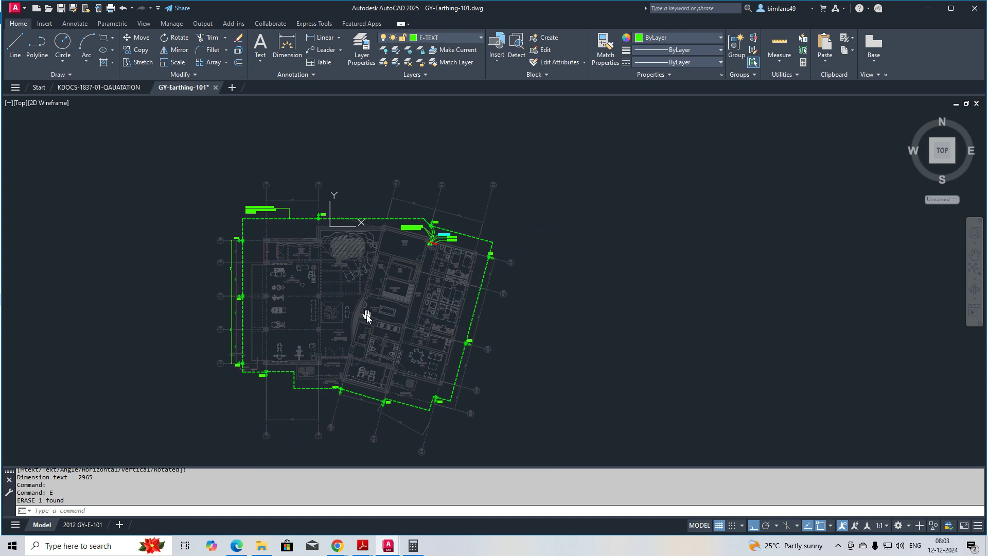
scroll(412, 226, "up", 8)
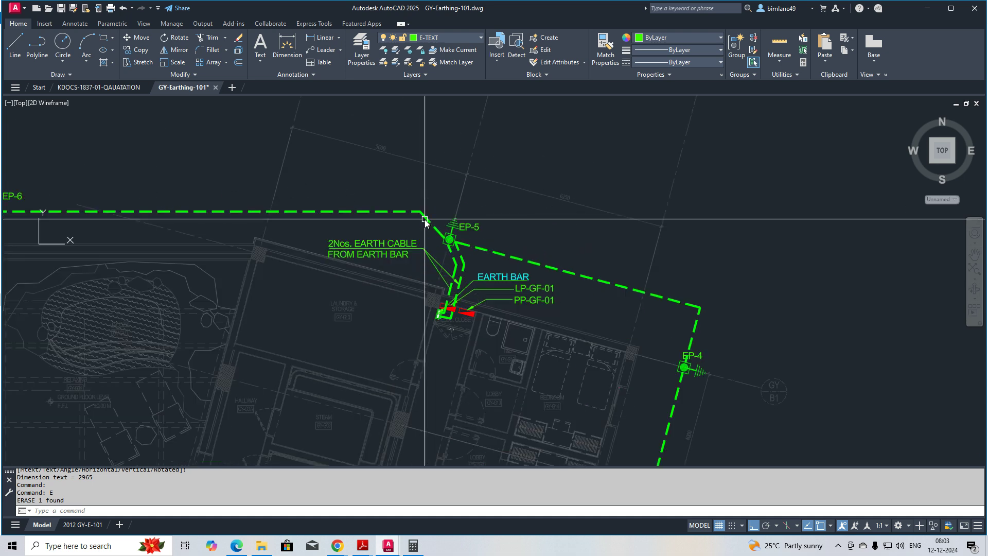
scroll(412, 252, "down", 3)
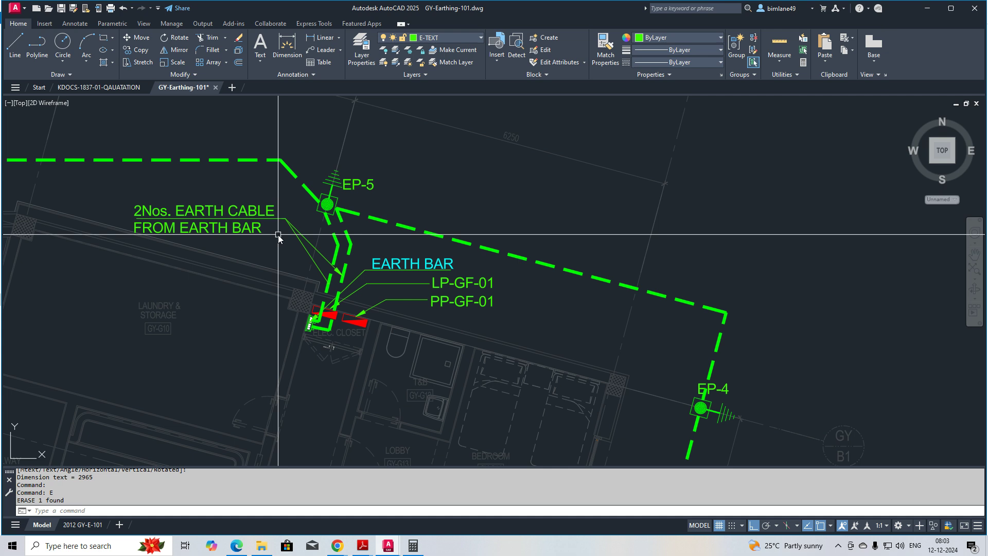
mouse_move(455, 365)
middle_mouse_down()
mouse_move(440, 315)
mouse_move(498, 395)
middle_mouse_up()
mouse_move(355, 366)
middle_mouse_down()
mouse_move(403, 357)
mouse_move(410, 337)
mouse_move(409, 363)
middle_mouse_up()
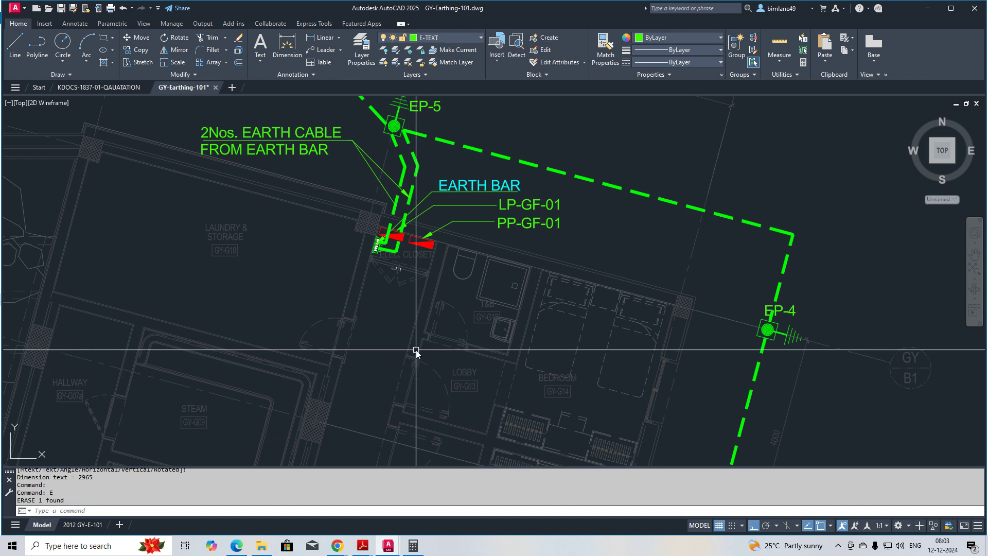
scroll(416, 350, "down", 5)
scroll(316, 372, "up", 7)
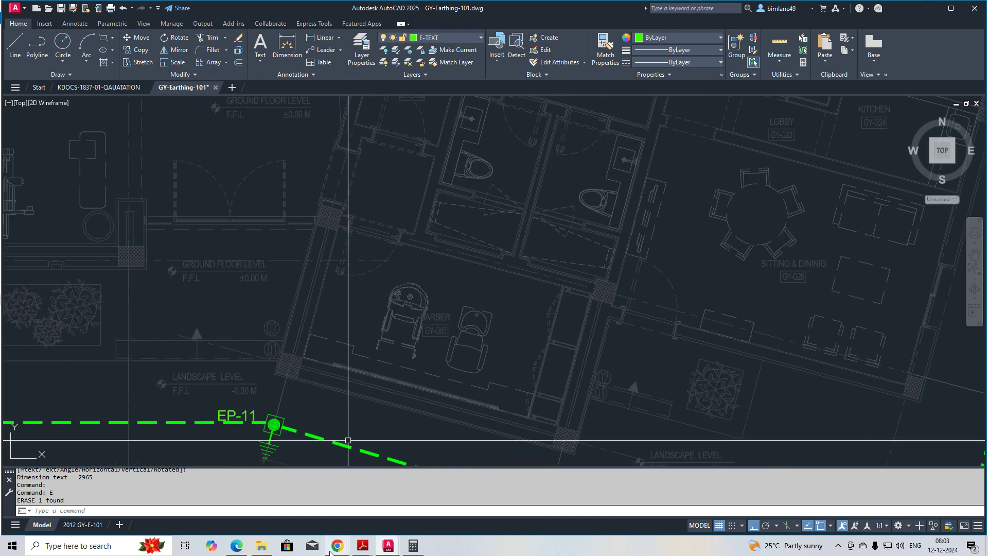
left_click(423, 503)
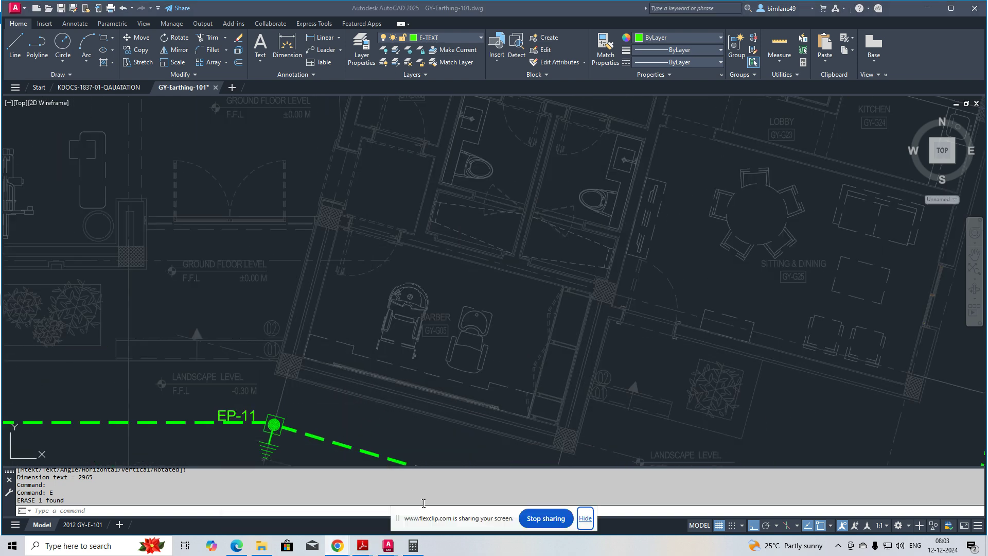